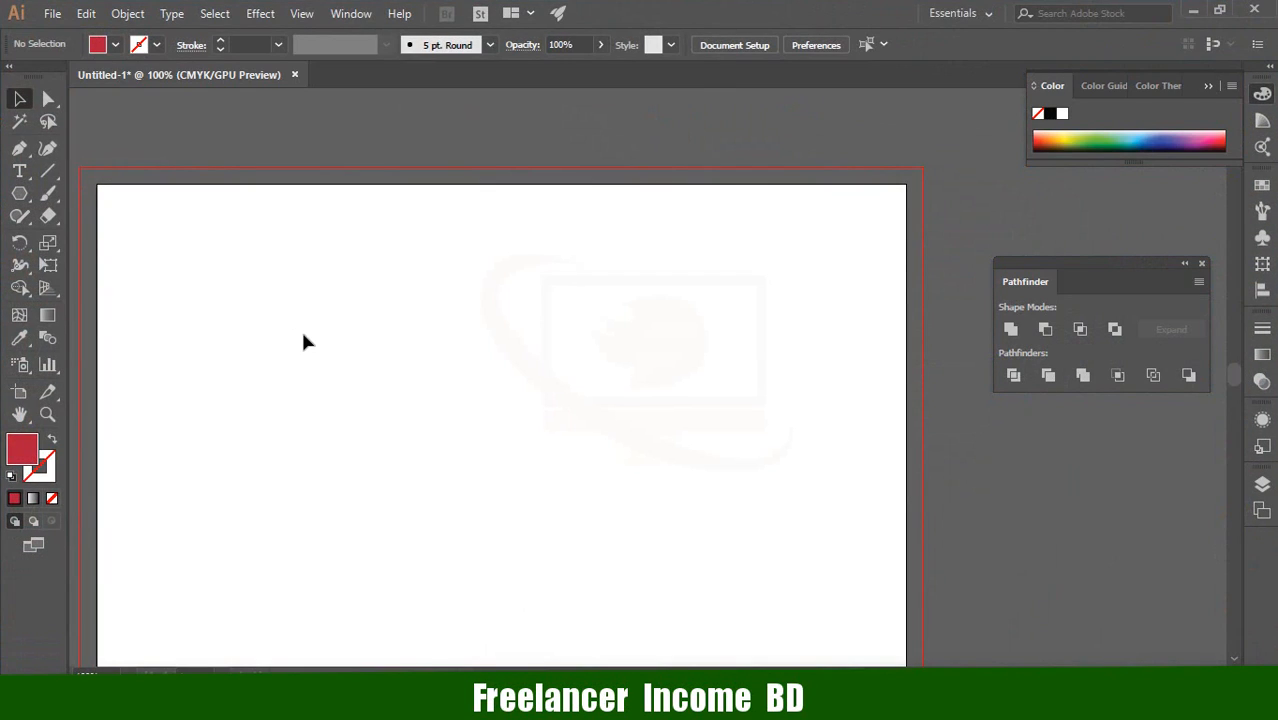
- Draw a red hexagon in the upper-left area of the artboard with the Polygon tool
drag(301, 328, 377, 285)
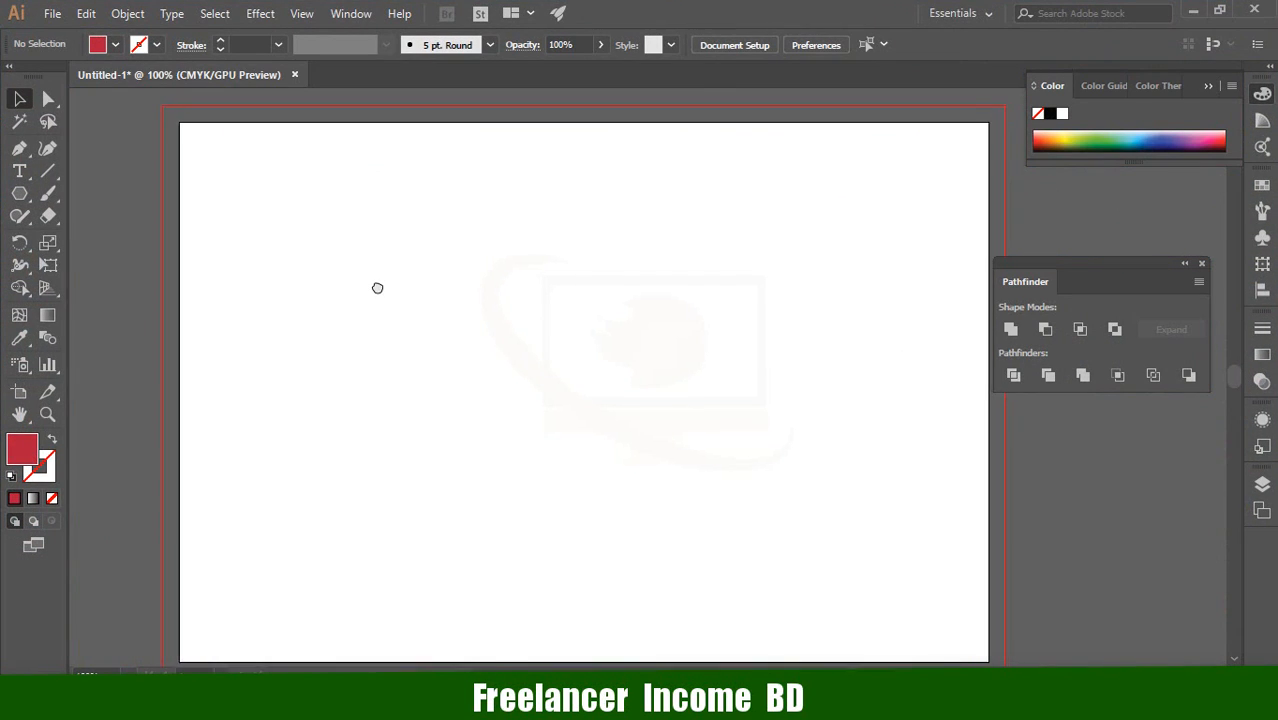
click(20, 194)
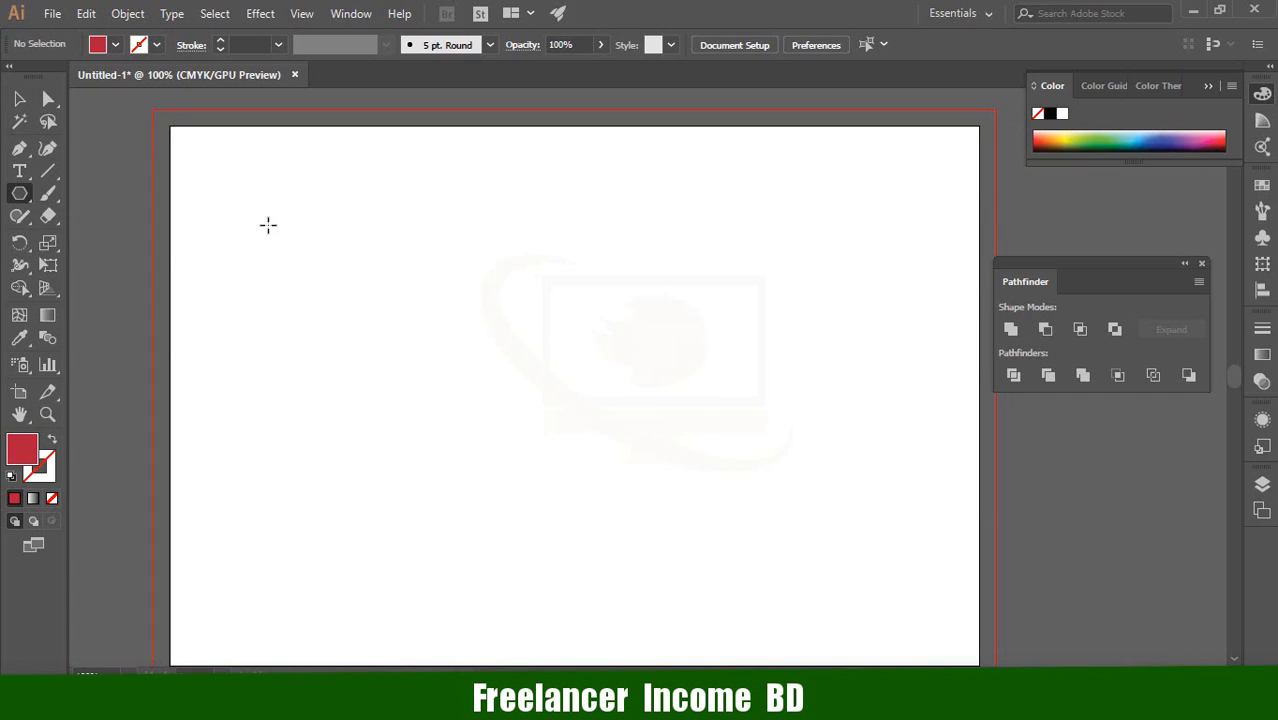
drag(268, 224, 344, 278)
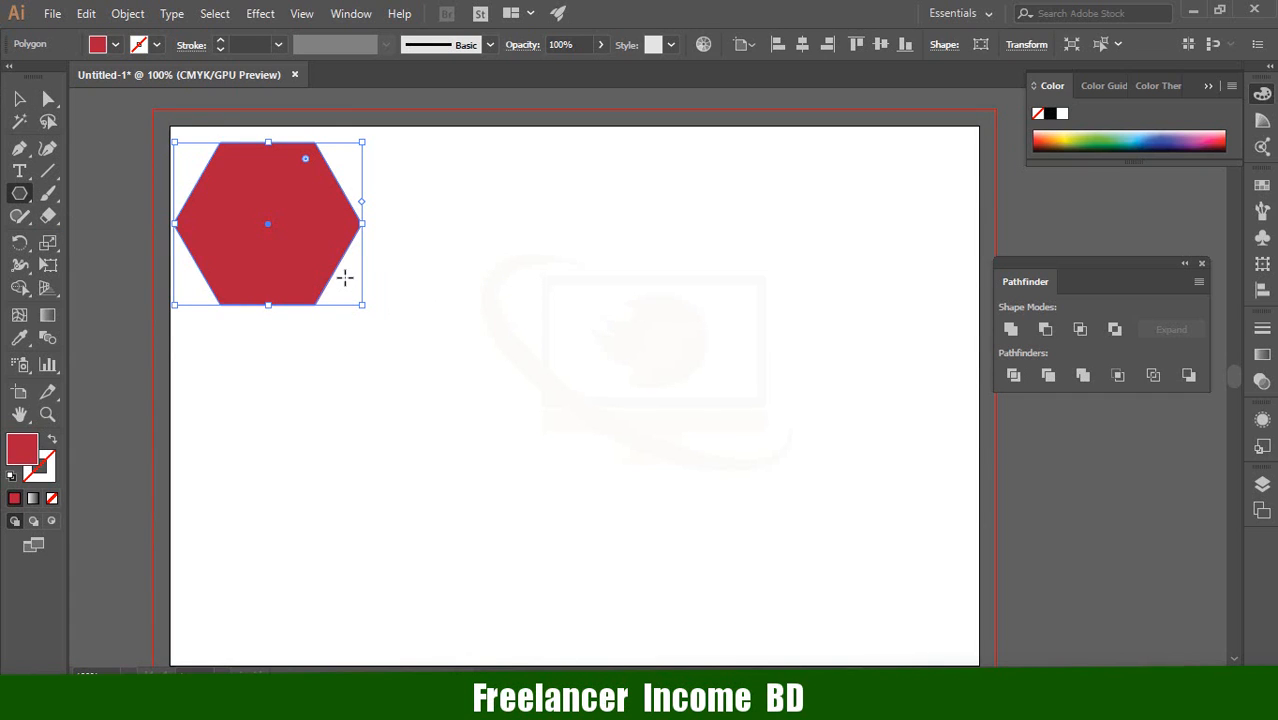
click(19, 98)
click(320, 442)
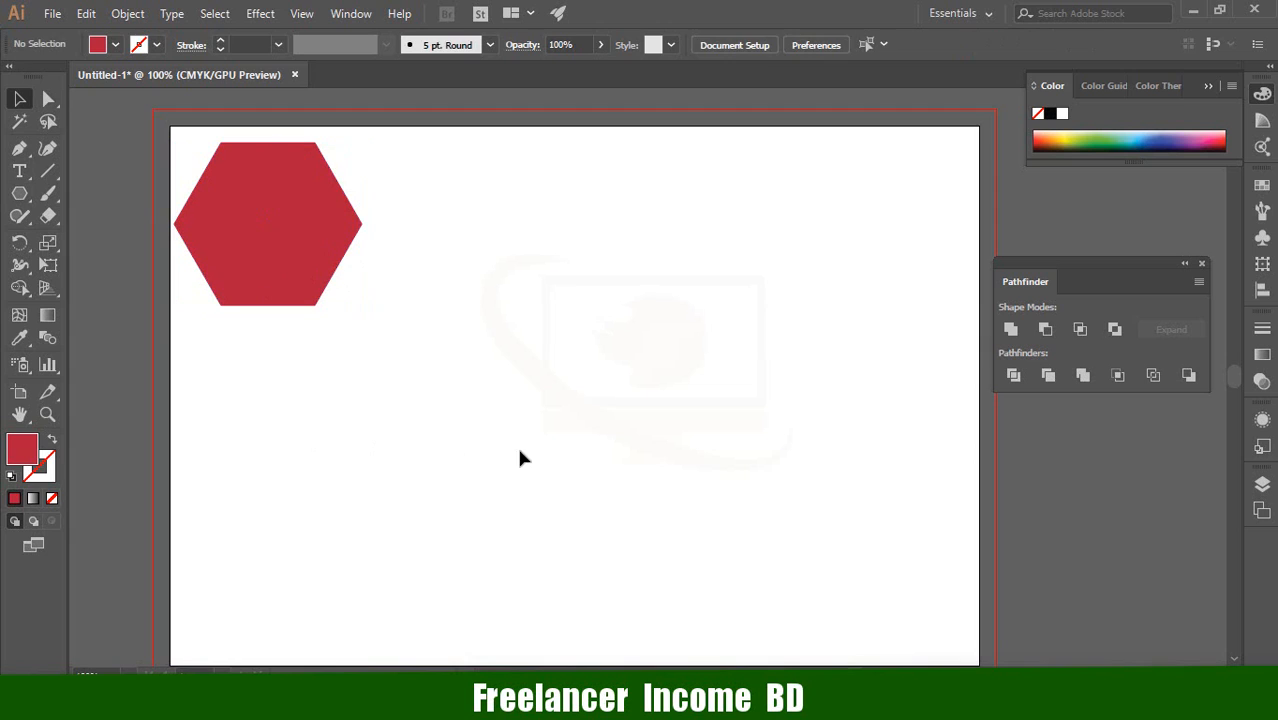
- Draw a red square to the right of the hexagon with the Rectangle tool
click(21, 196)
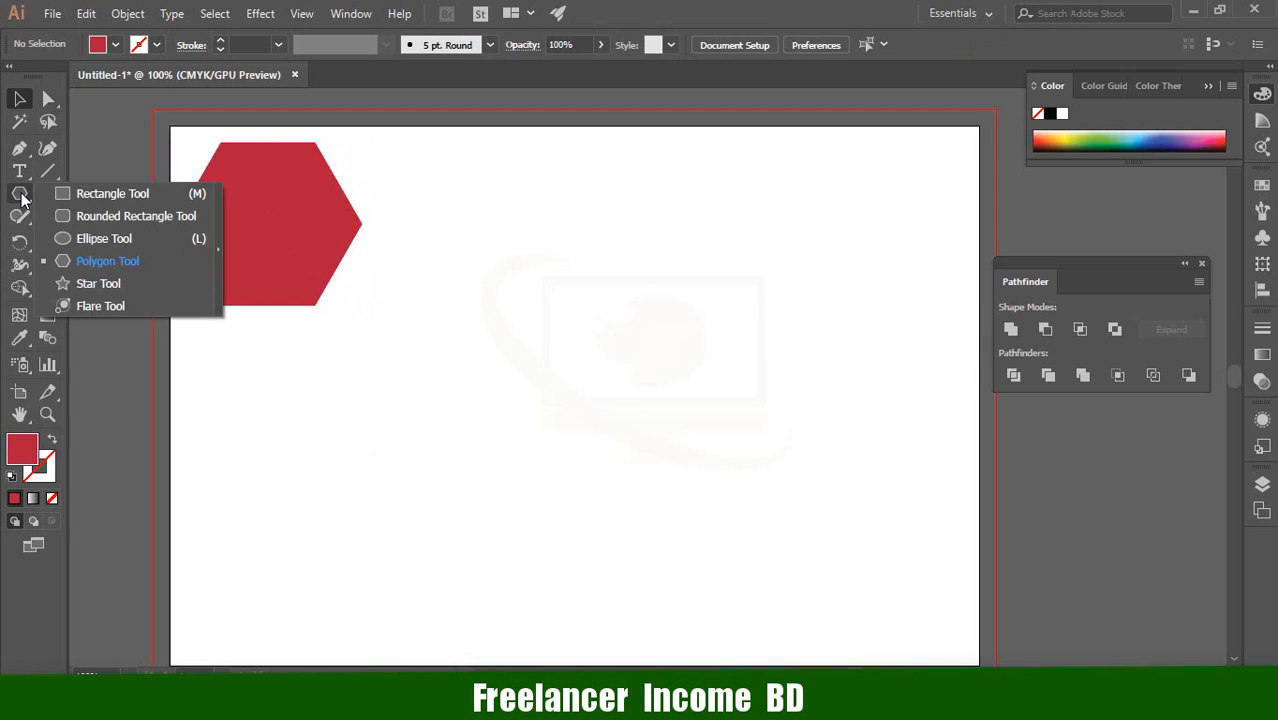
click(116, 193)
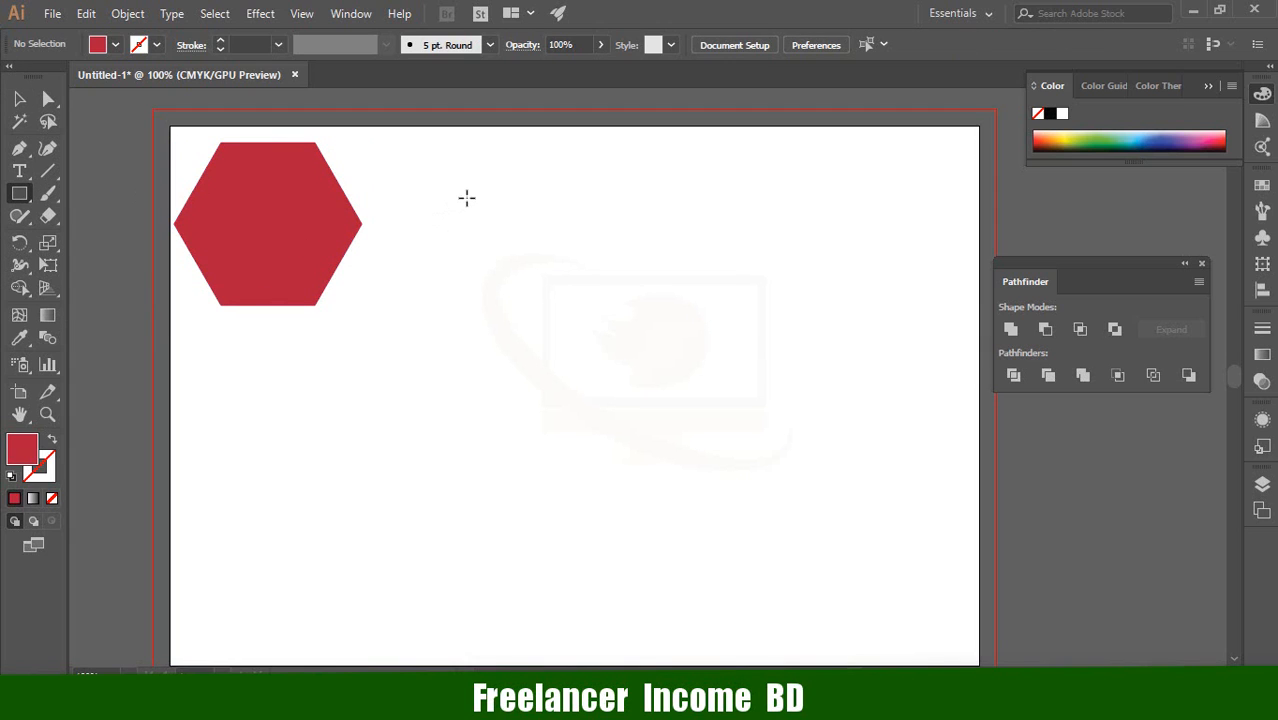
drag(466, 197, 628, 357)
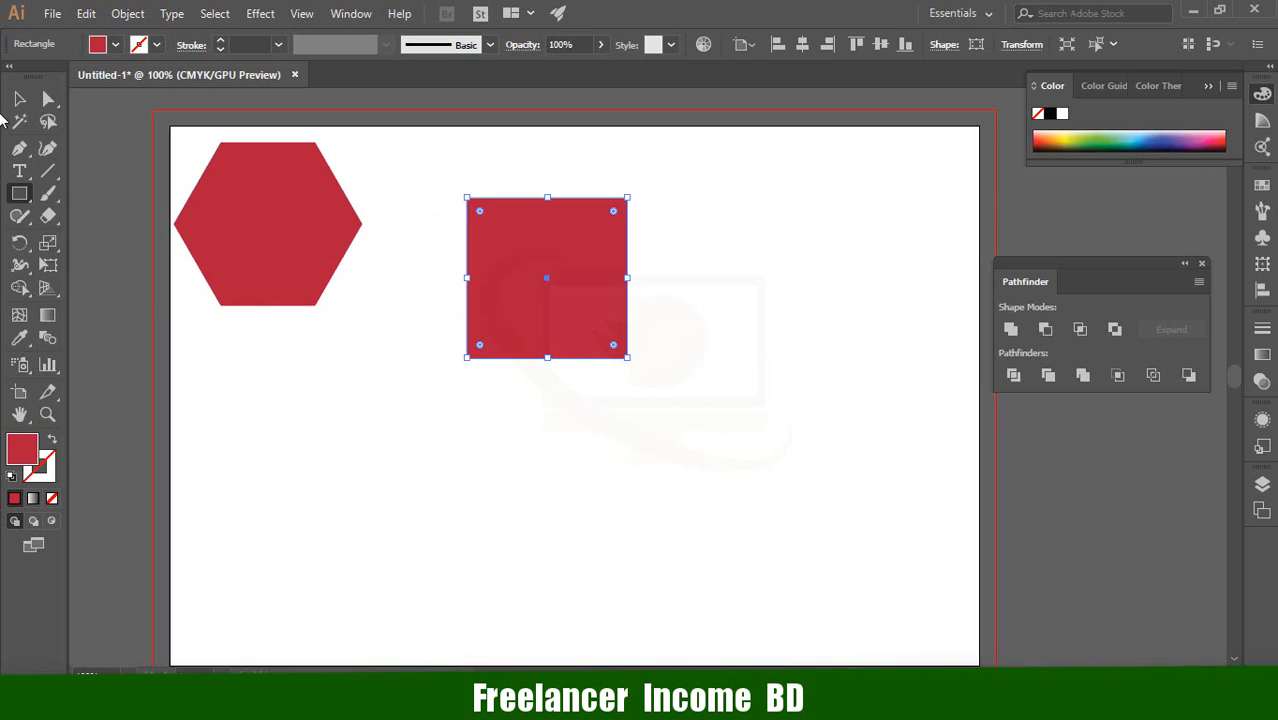
click(19, 99)
click(482, 400)
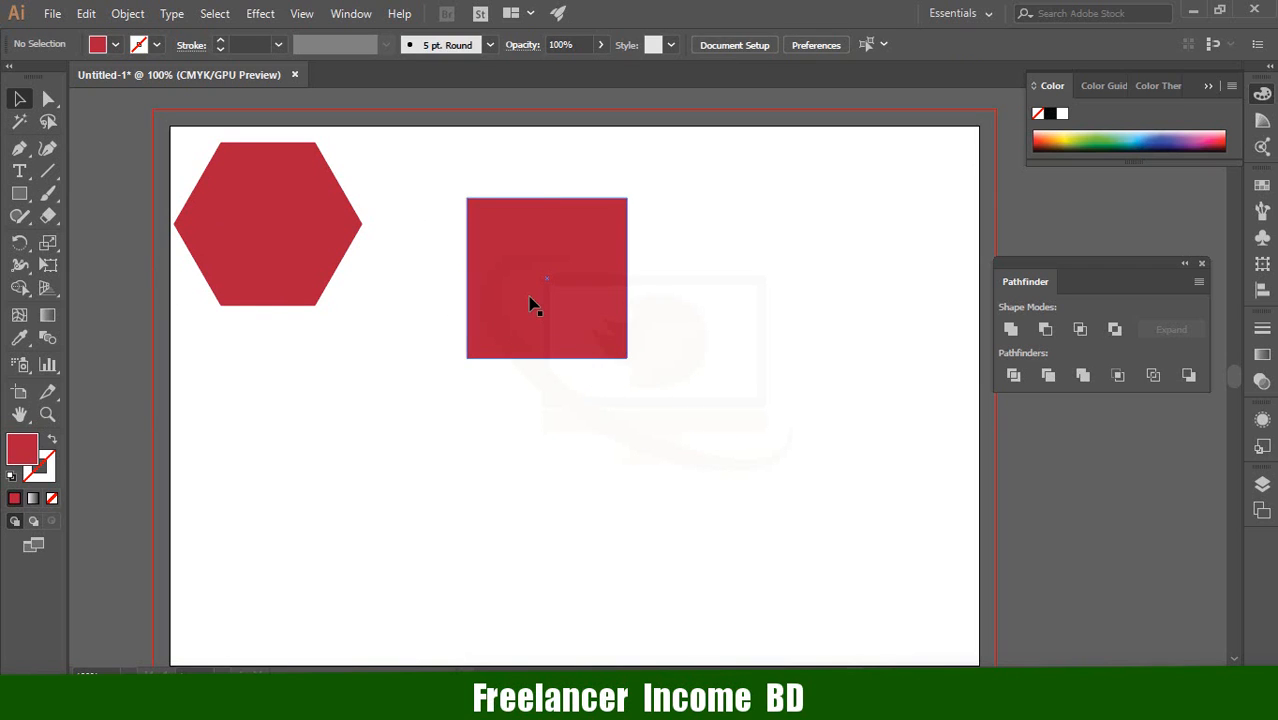
- Change the square's fill colour from red to a medium blue
click(530, 304)
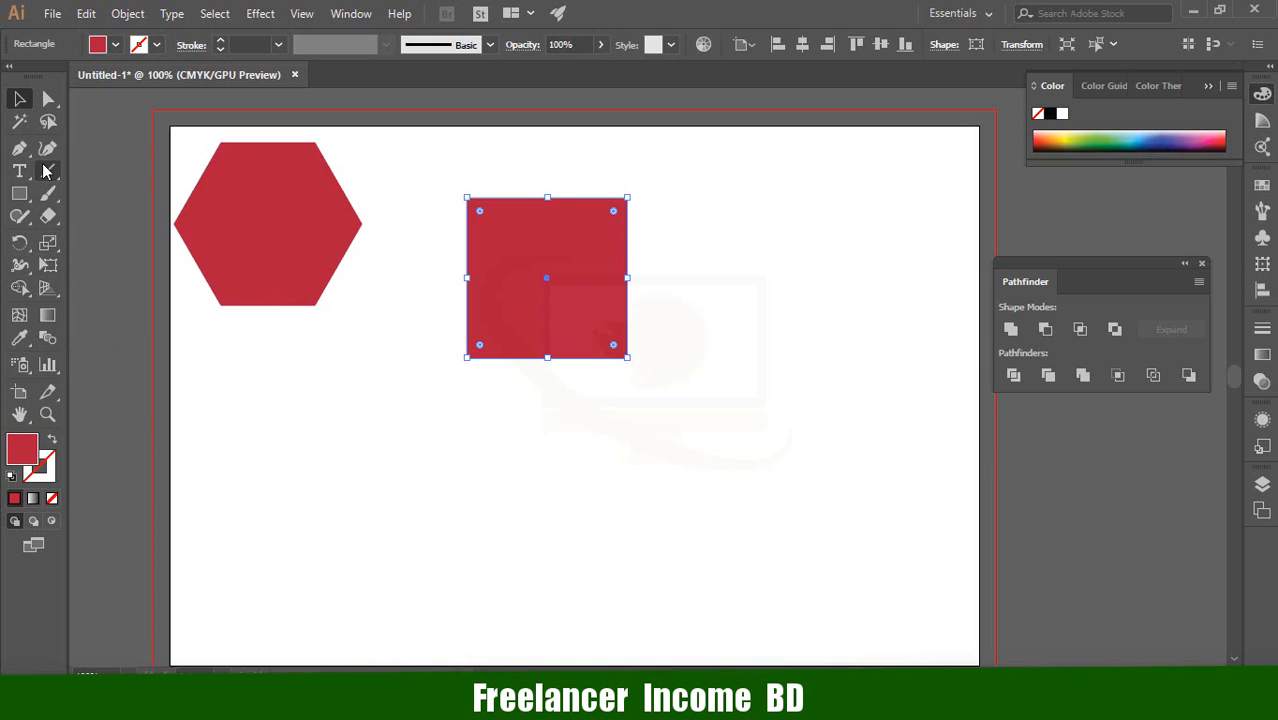
double_click(27, 452)
click(607, 454)
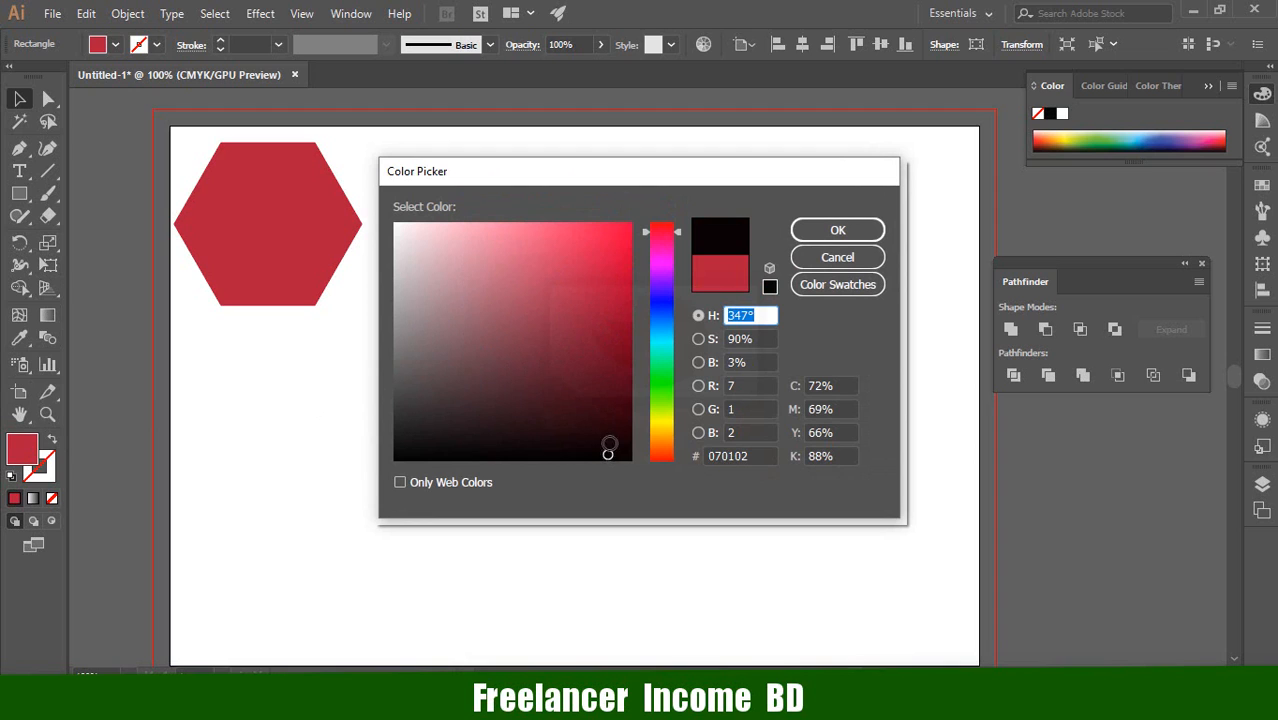
drag(607, 454, 618, 418)
click(663, 301)
click(585, 325)
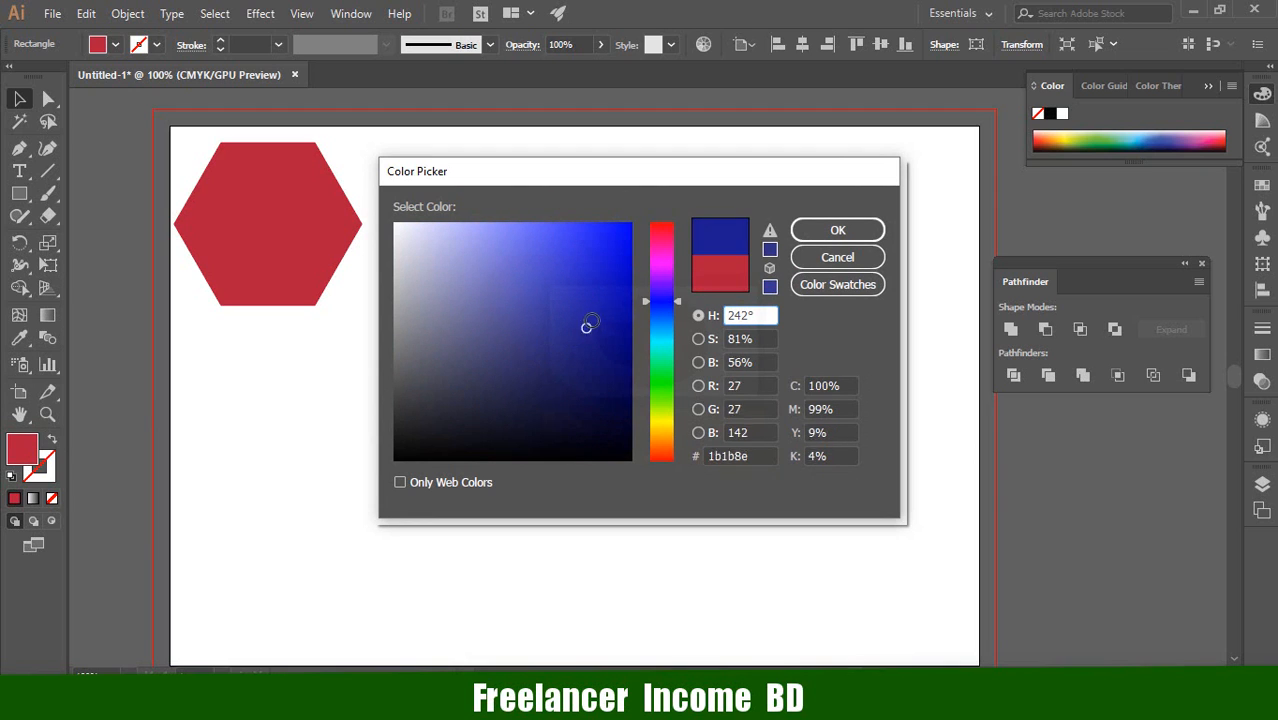
click(607, 280)
click(817, 230)
click(511, 440)
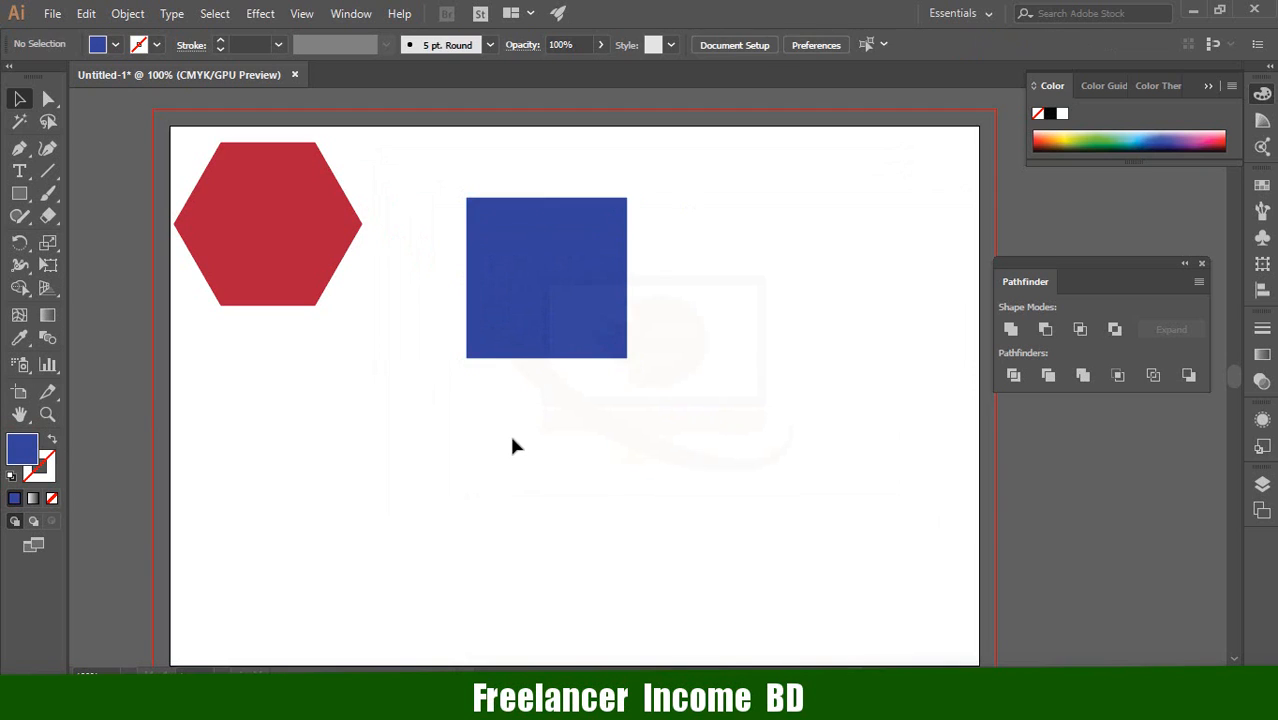
- Move the red hexagon under the blue square so that its upper part overlaps behind the square's lower edge
drag(290, 283, 590, 400)
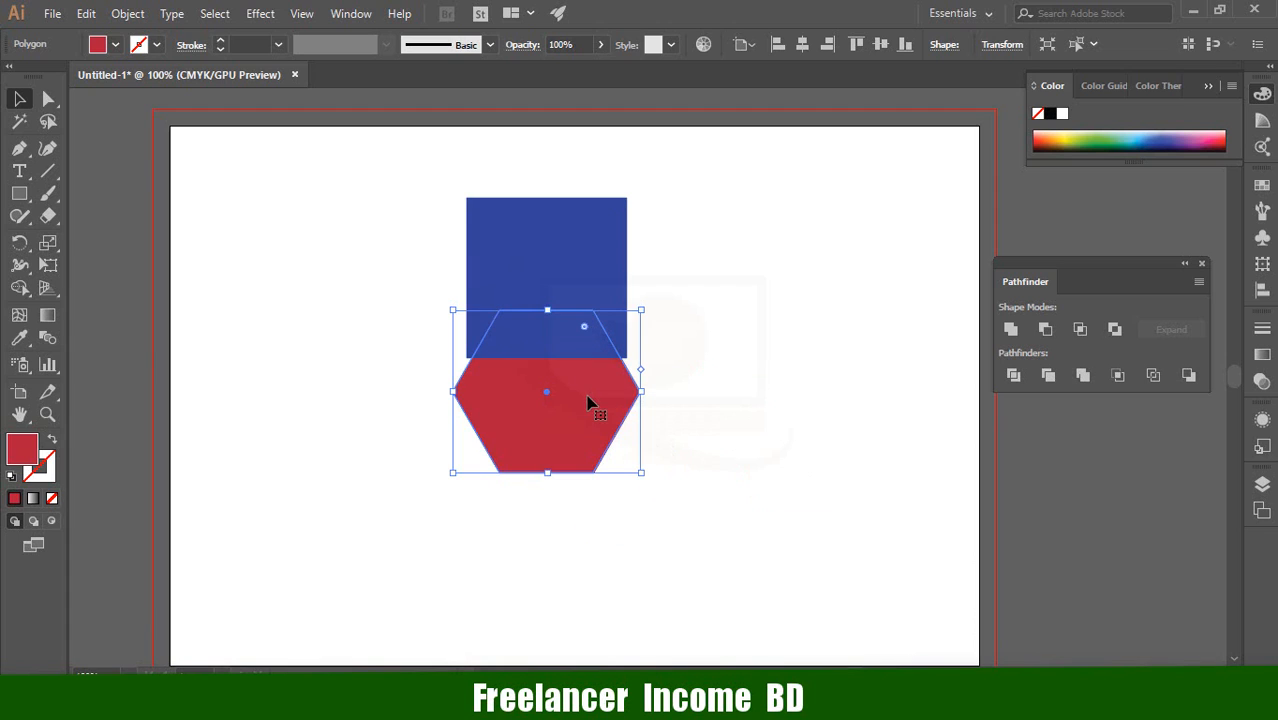
click(816, 326)
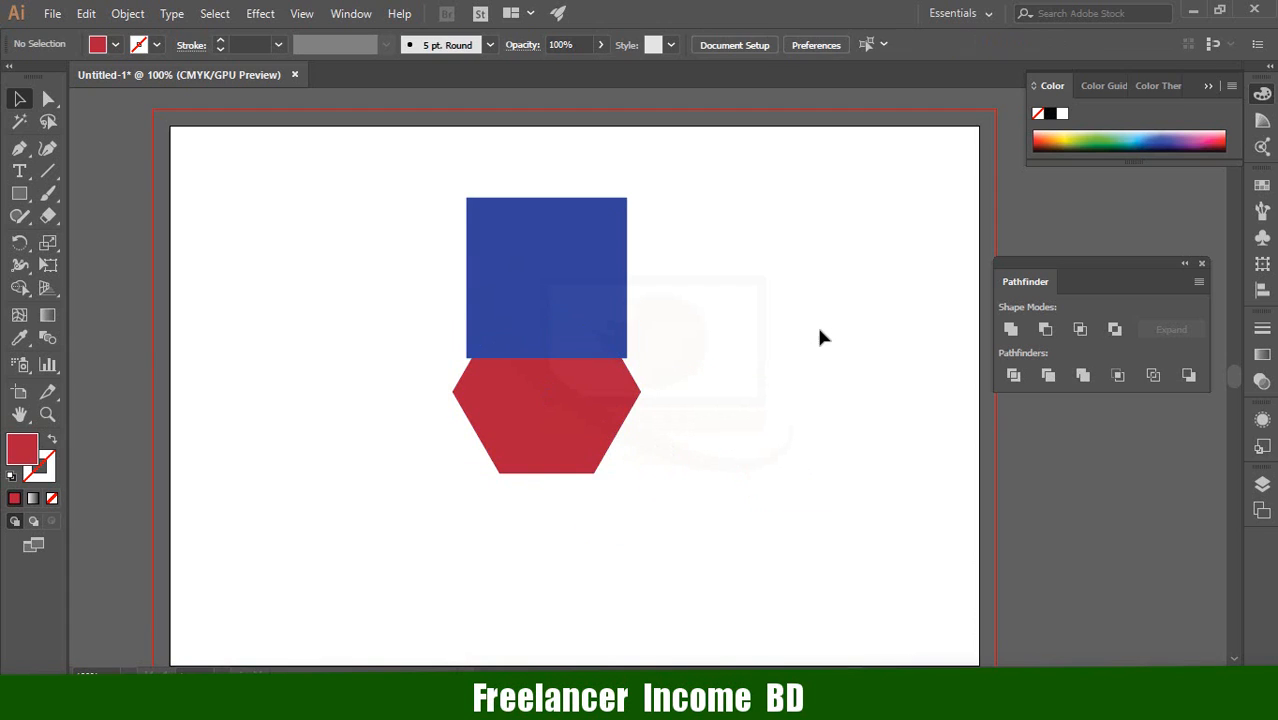
click(543, 430)
click(881, 268)
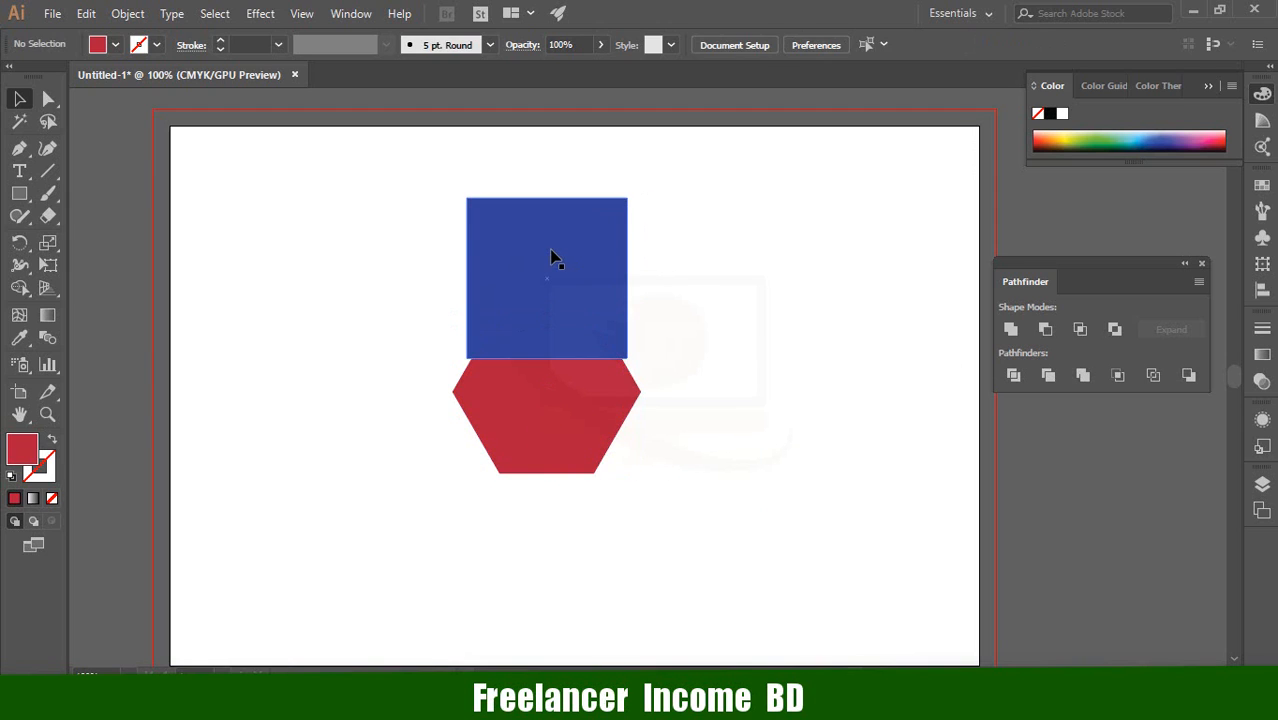
click(551, 257)
click(368, 305)
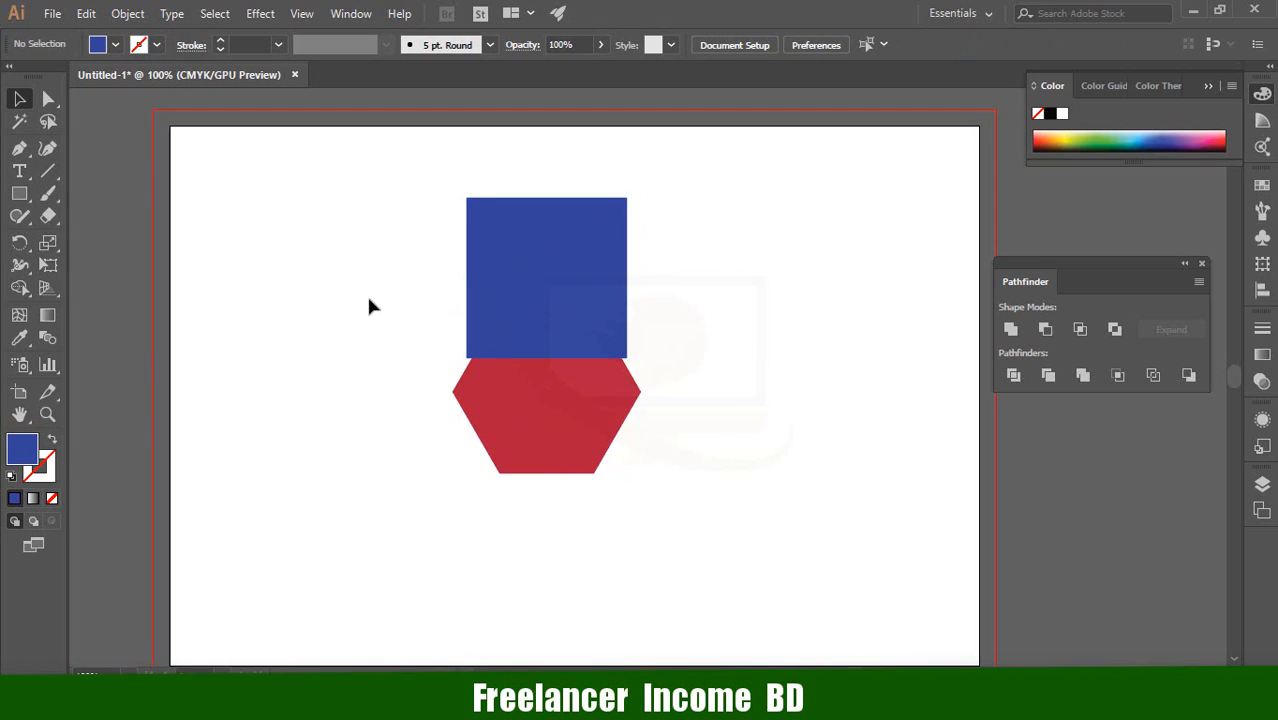
drag(340, 231, 599, 525)
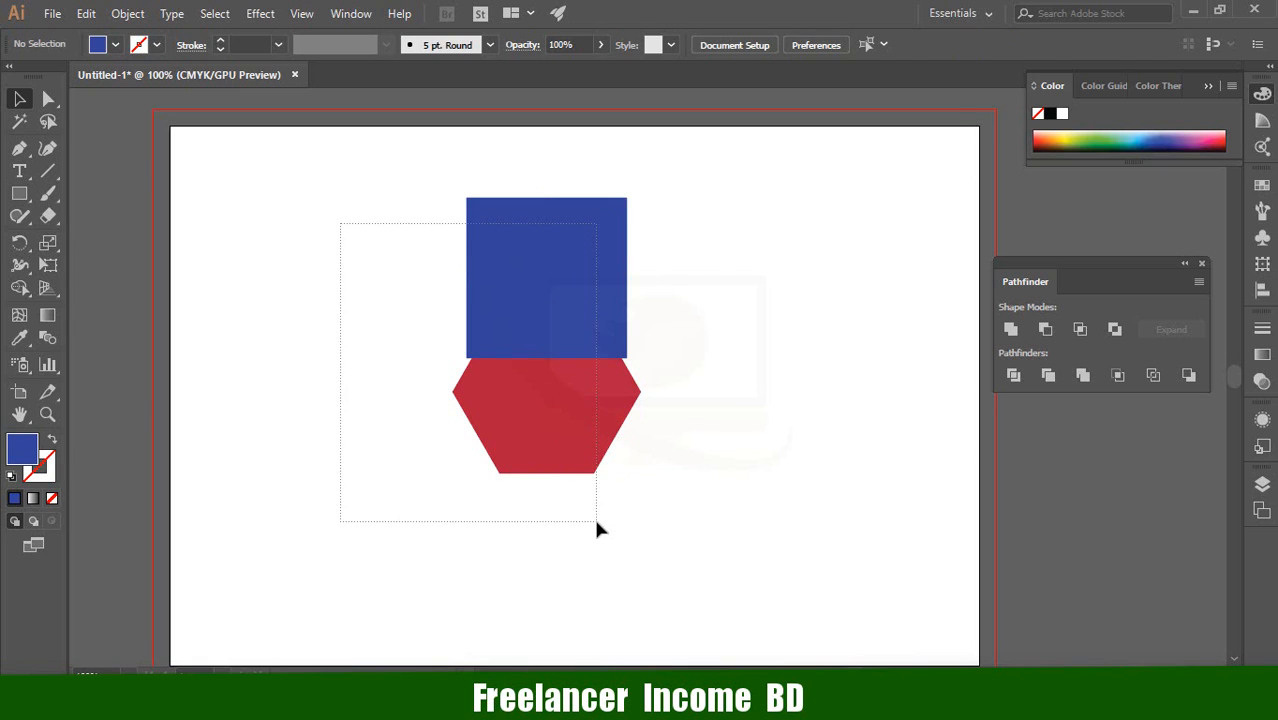
click(807, 391)
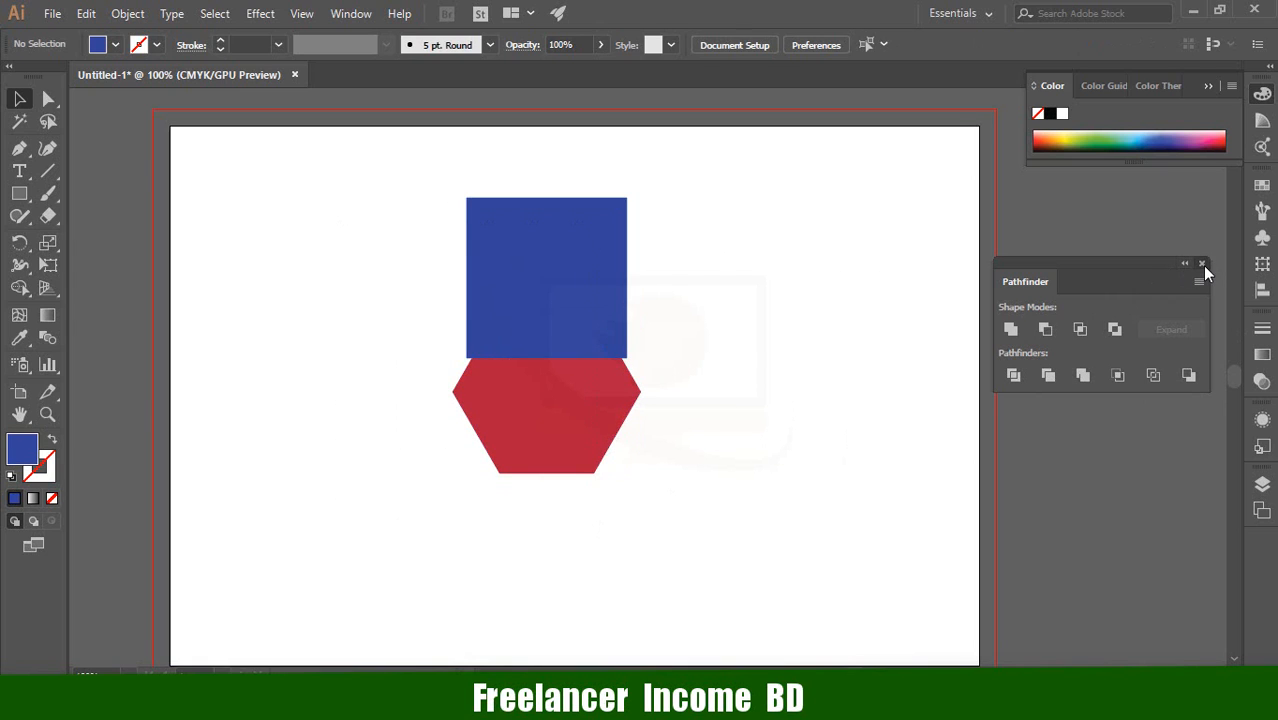
- Close and reopen the Pathfinder panel, and place it slightly higher, just beneath the Color panel
click(1202, 265)
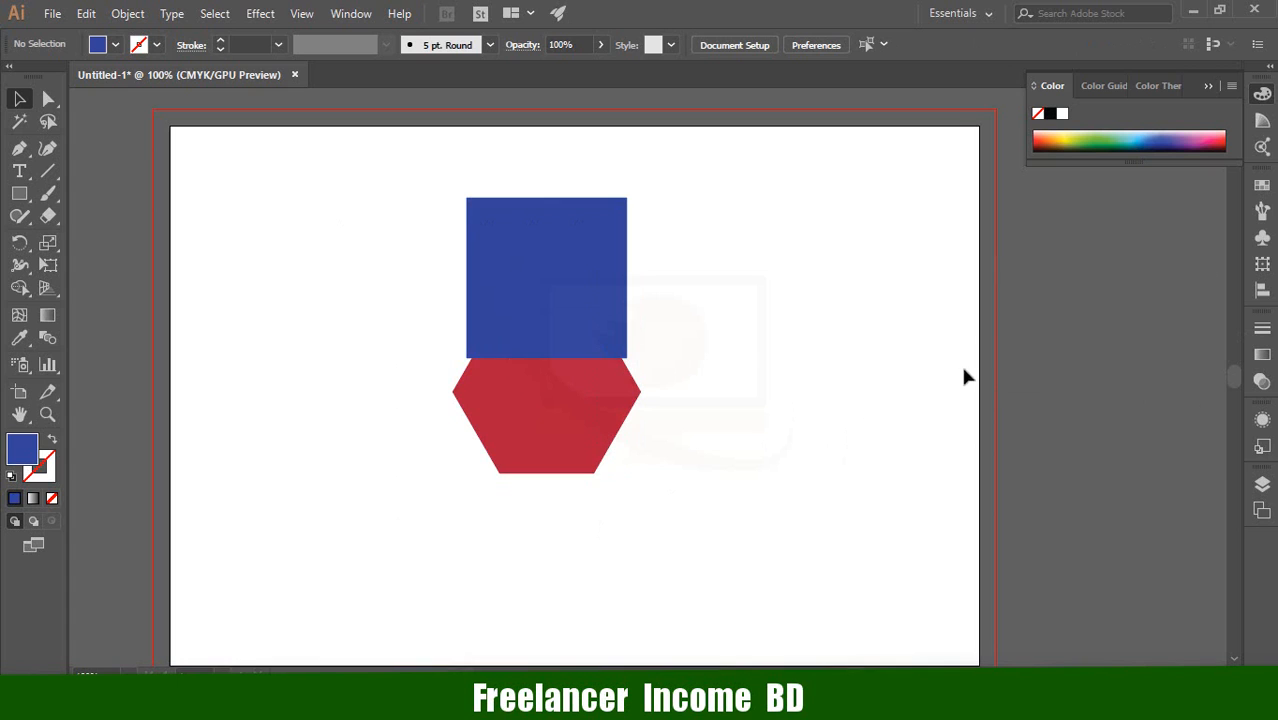
click(345, 14)
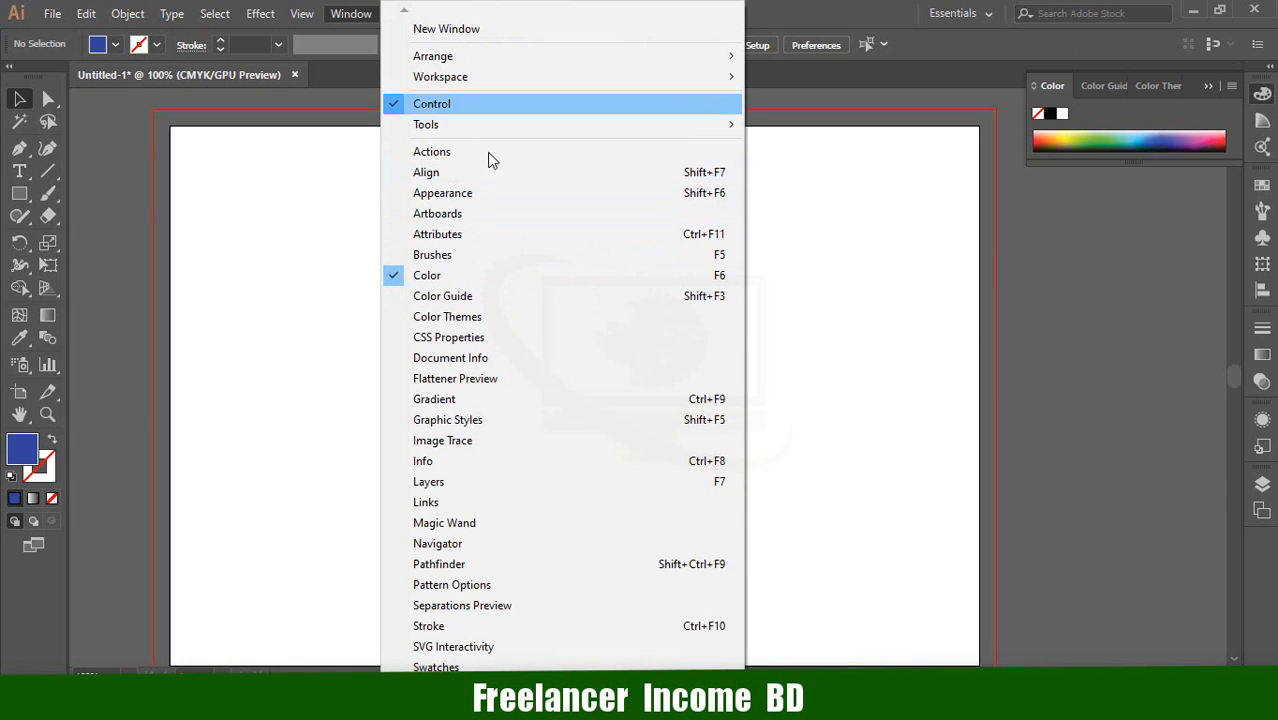
click(462, 563)
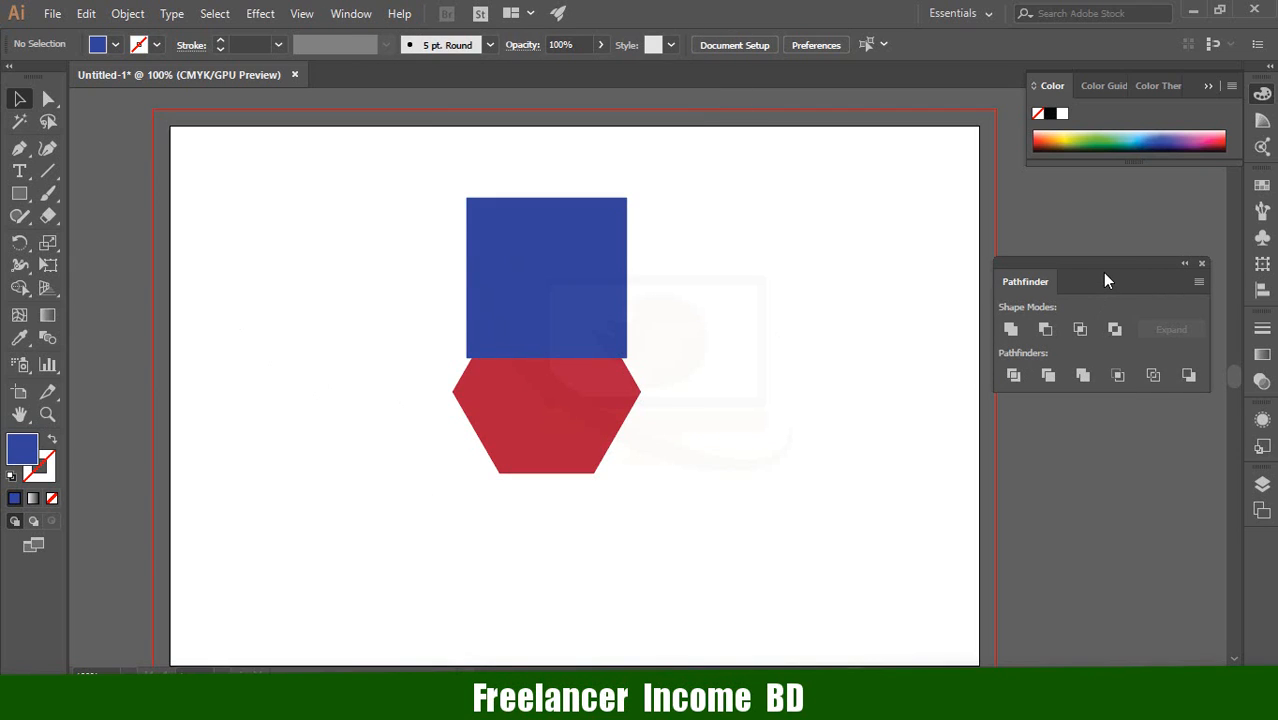
drag(1104, 272, 1110, 230)
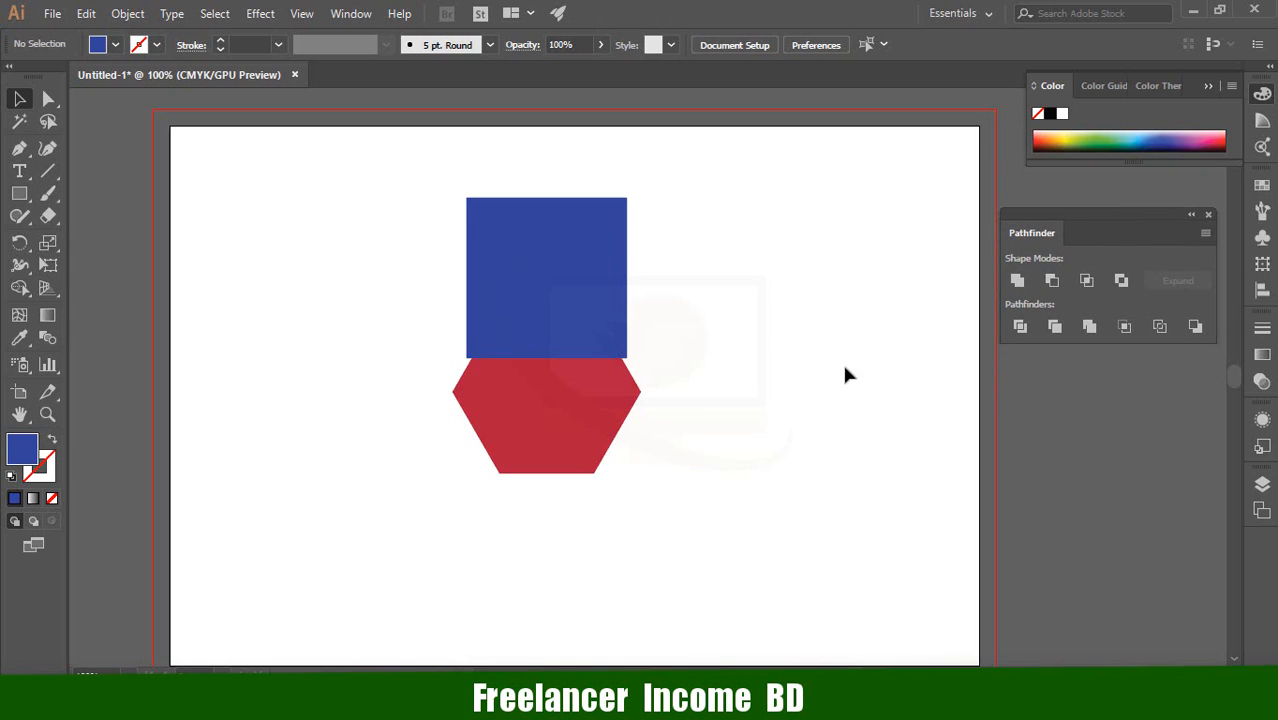
- Try uniting the blue square and the red hexagon into one shape, and undo the Unite
drag(366, 220, 595, 465)
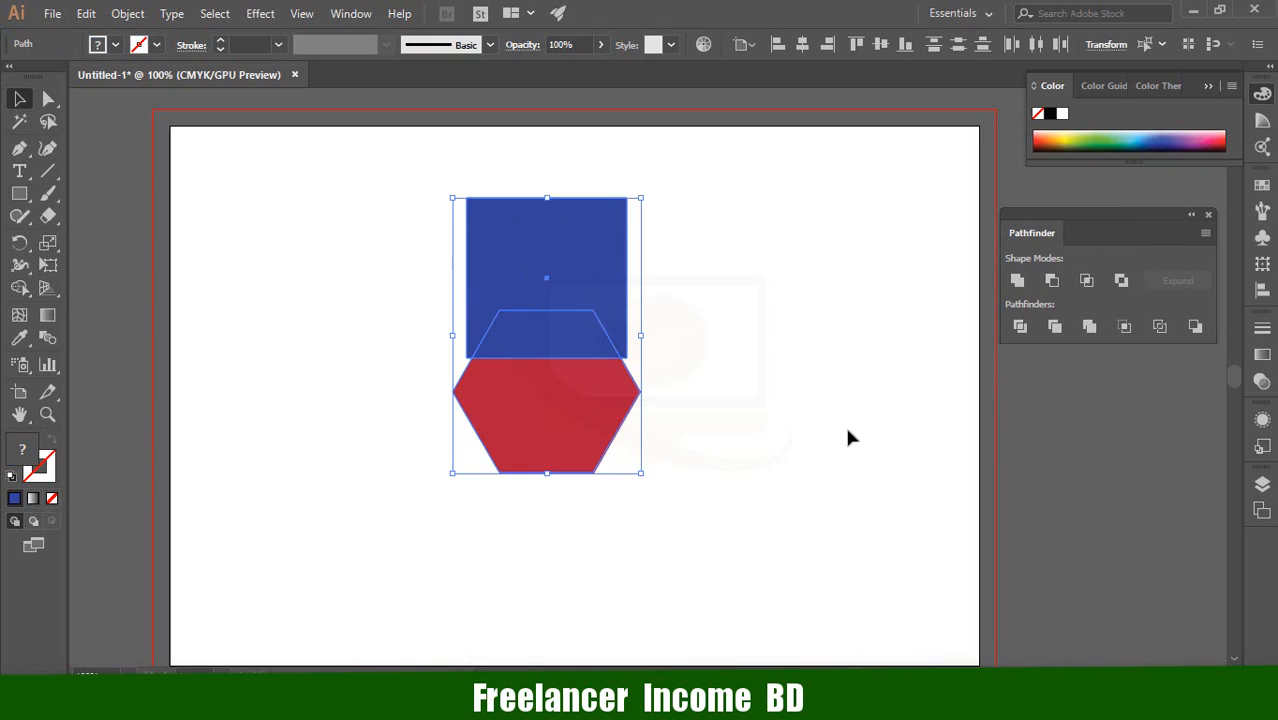
click(1017, 280)
click(319, 336)
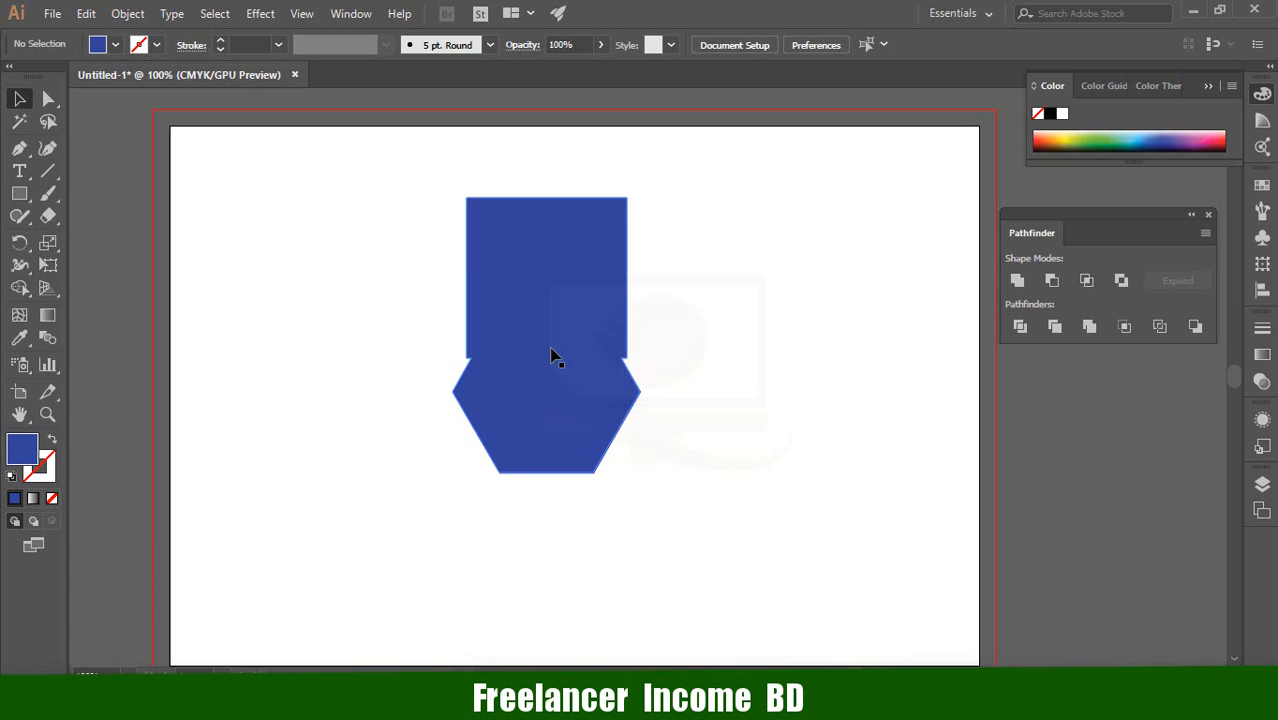
key(ctrl+z)
click(451, 274)
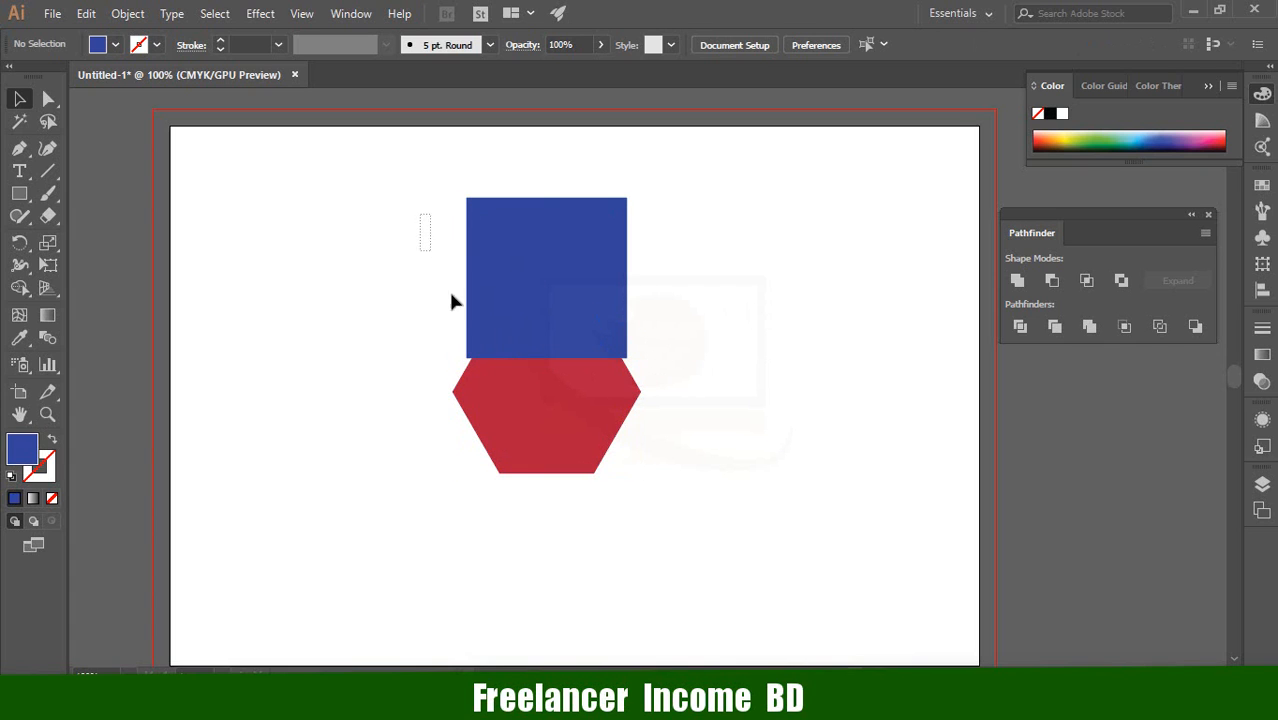
- Move the square-and-hexagon pair to the artboard's upper-left area and place a copy of it to the right
drag(451, 302, 564, 499)
drag(576, 268, 327, 238)
click(424, 530)
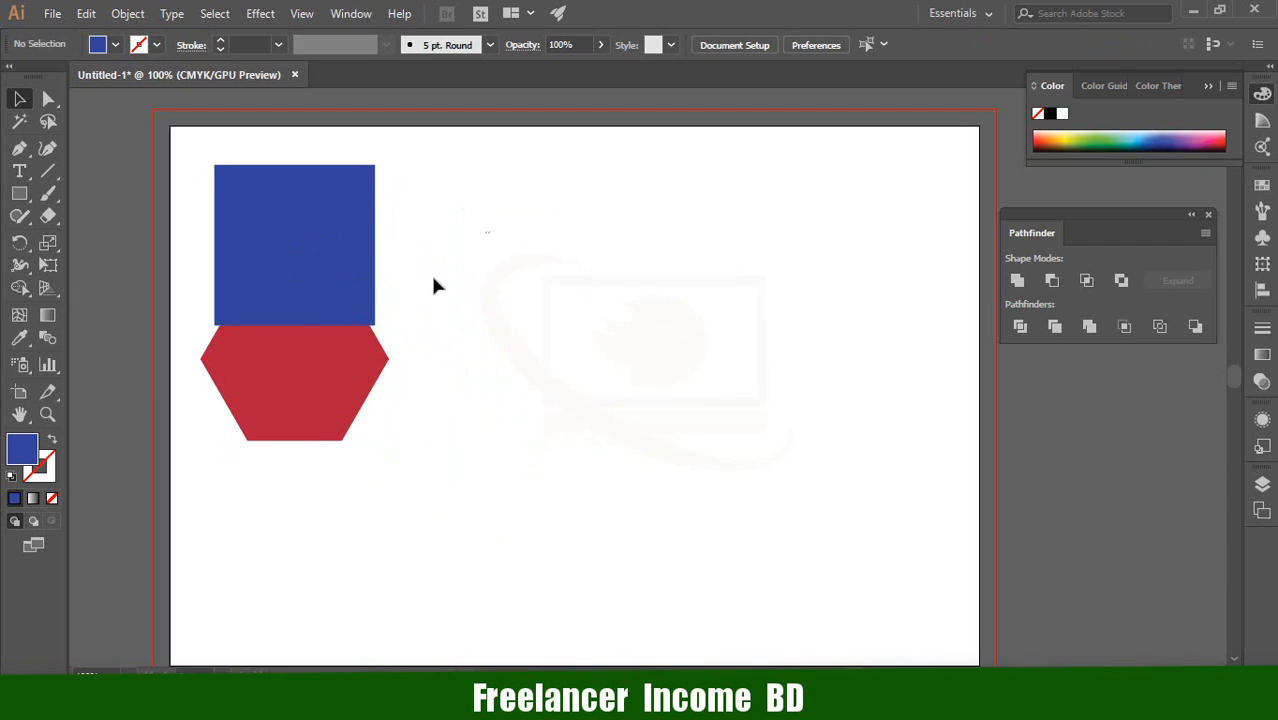
drag(489, 231, 543, 393)
click(731, 451)
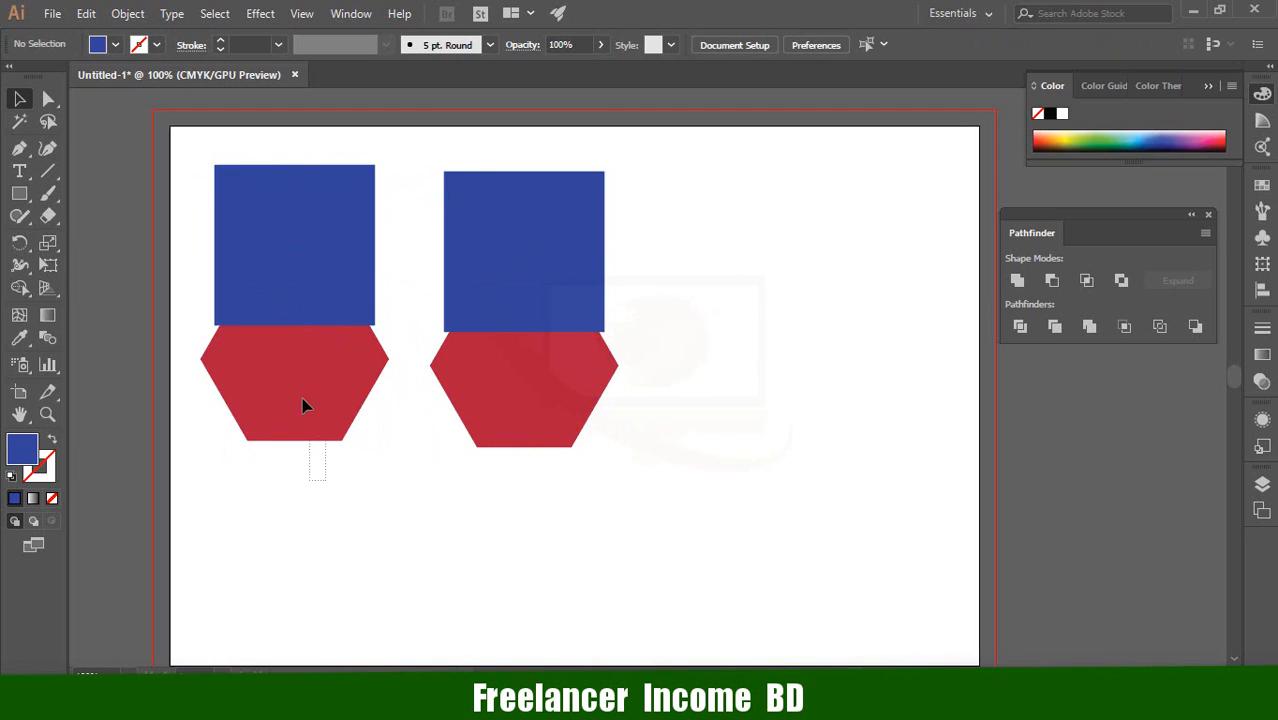
- Unite the left pair of square and hexagon into a single blue shape
click(305, 263)
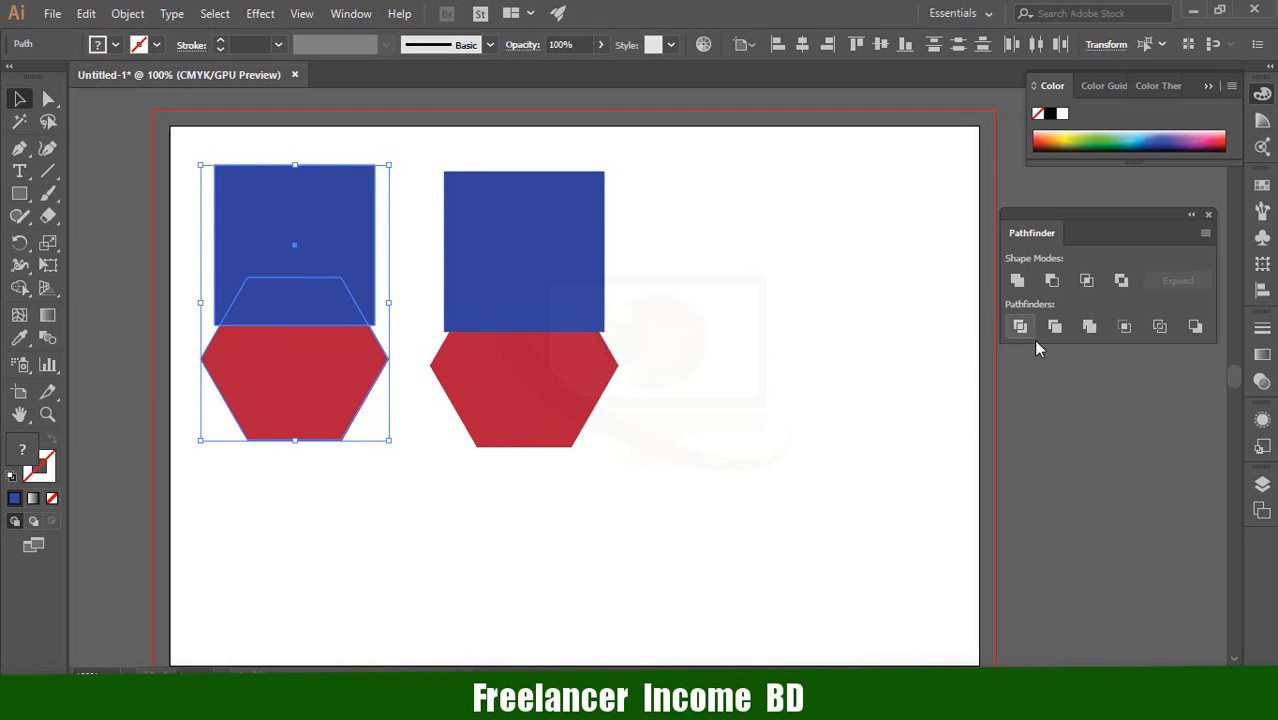
click(1017, 280)
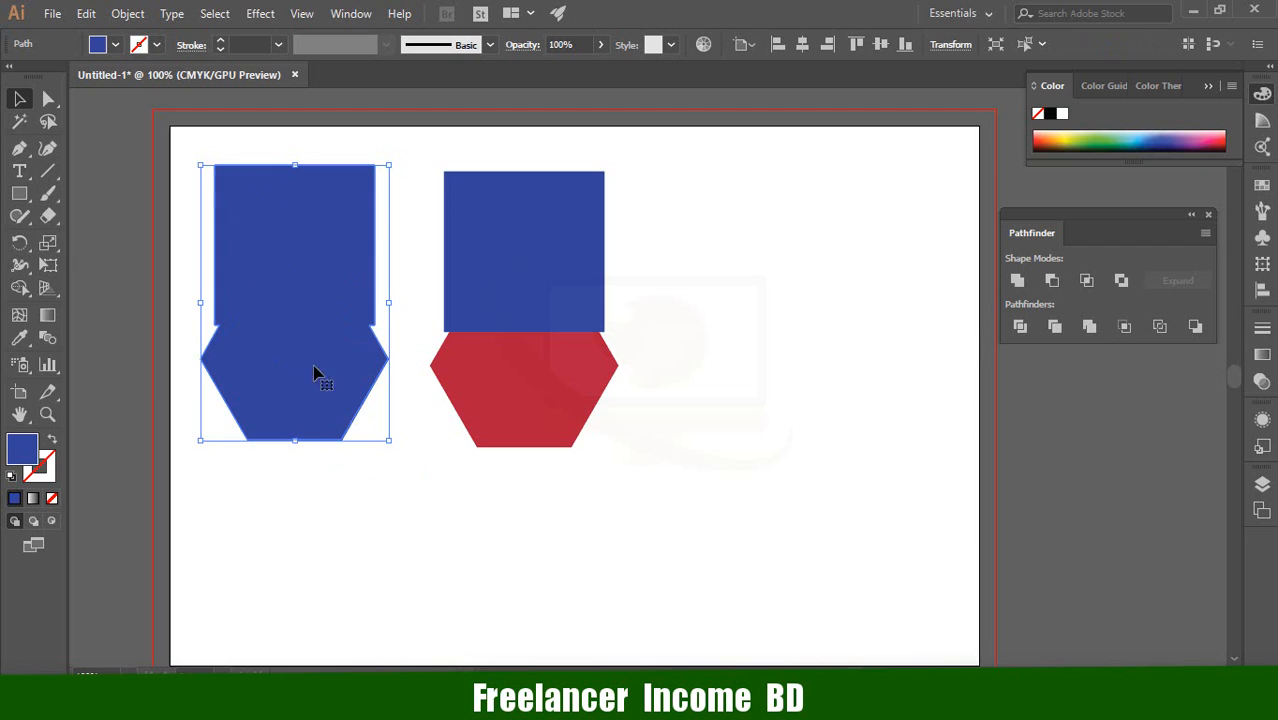
click(474, 548)
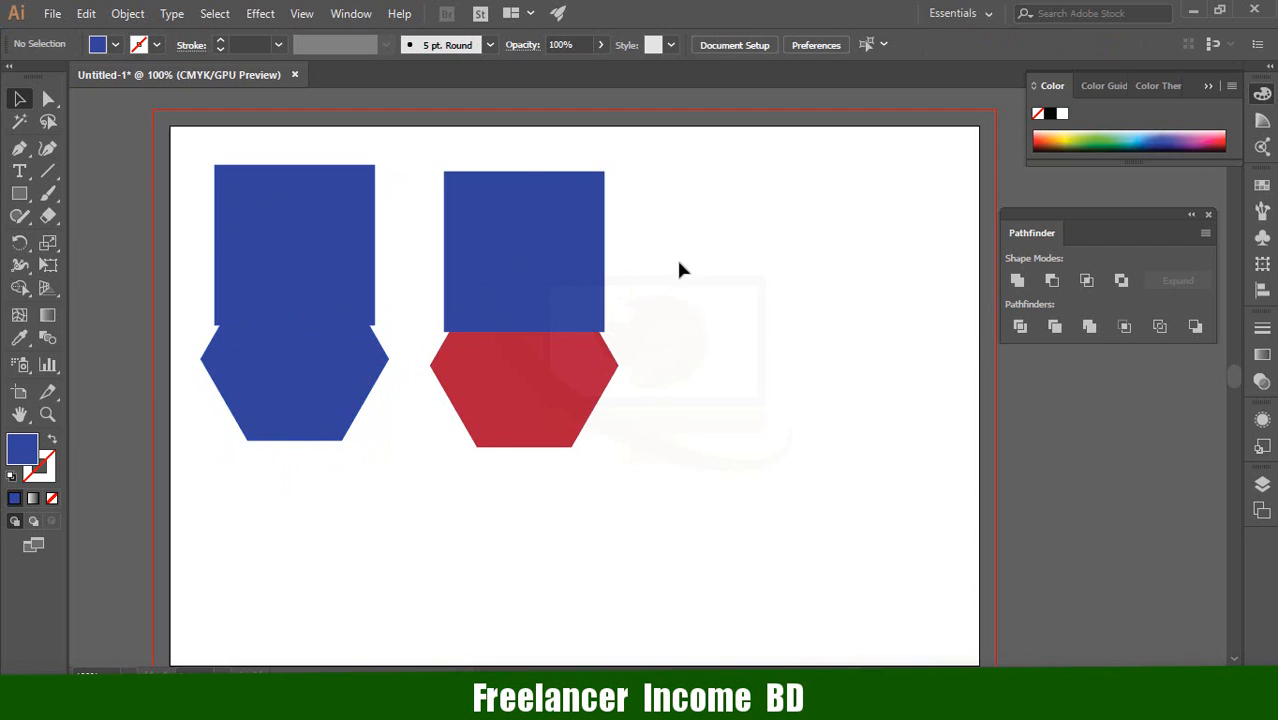
- Duplicate the remaining square-and-hexagon pair to the right side of the artboard at the same height
drag(678, 268, 491, 445)
drag(511, 374, 822, 377)
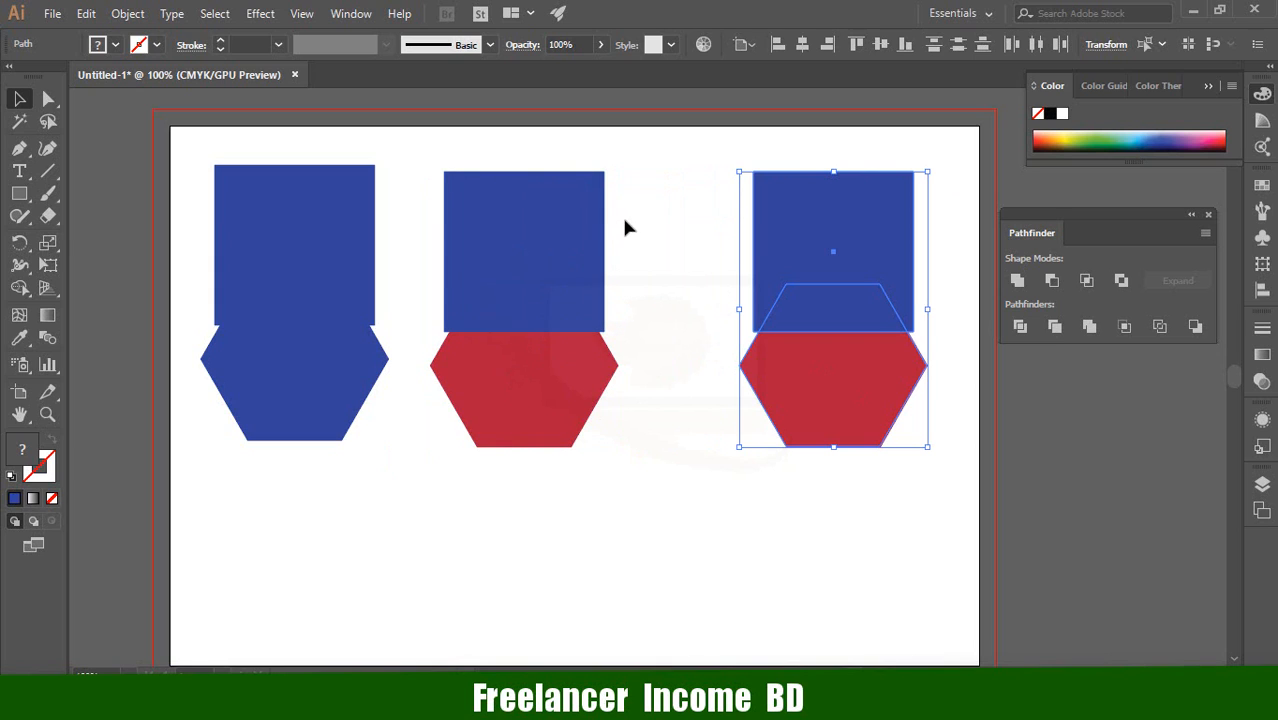
- Apply Minus Front to the middle pair so the blue square is cut out of the red hexagon
drag(540, 443, 541, 445)
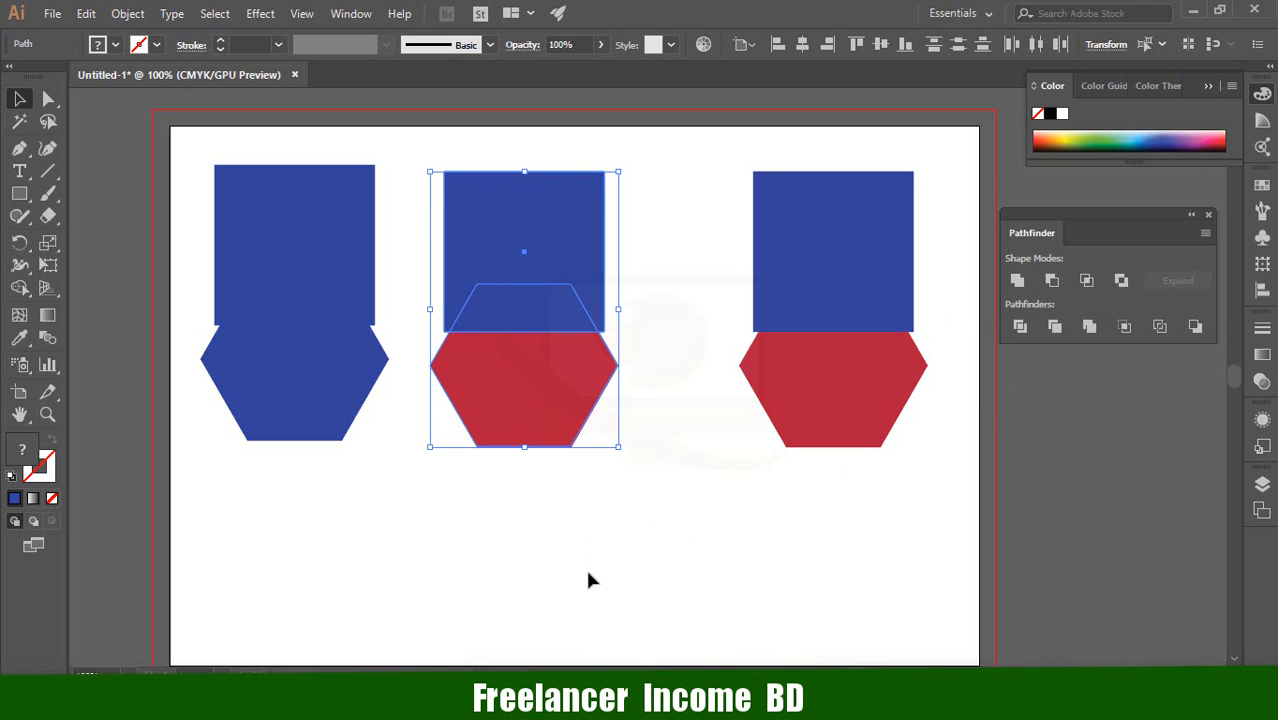
click(565, 532)
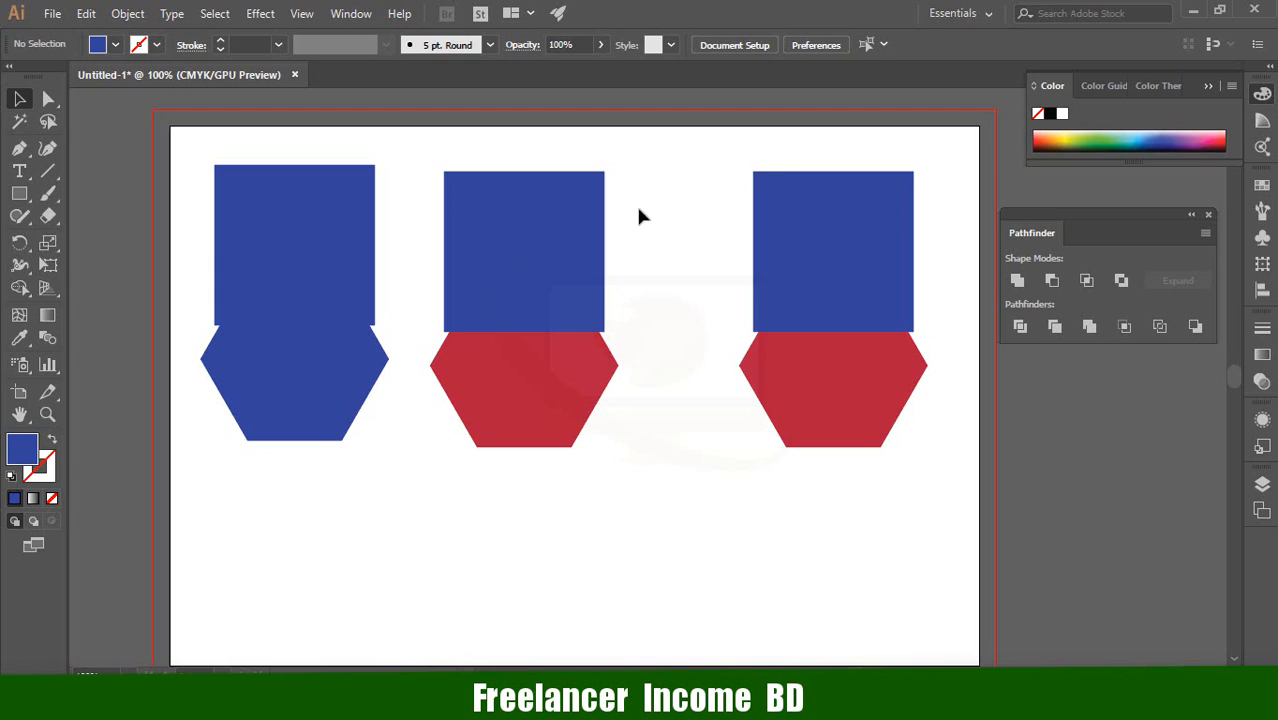
drag(638, 209, 530, 508)
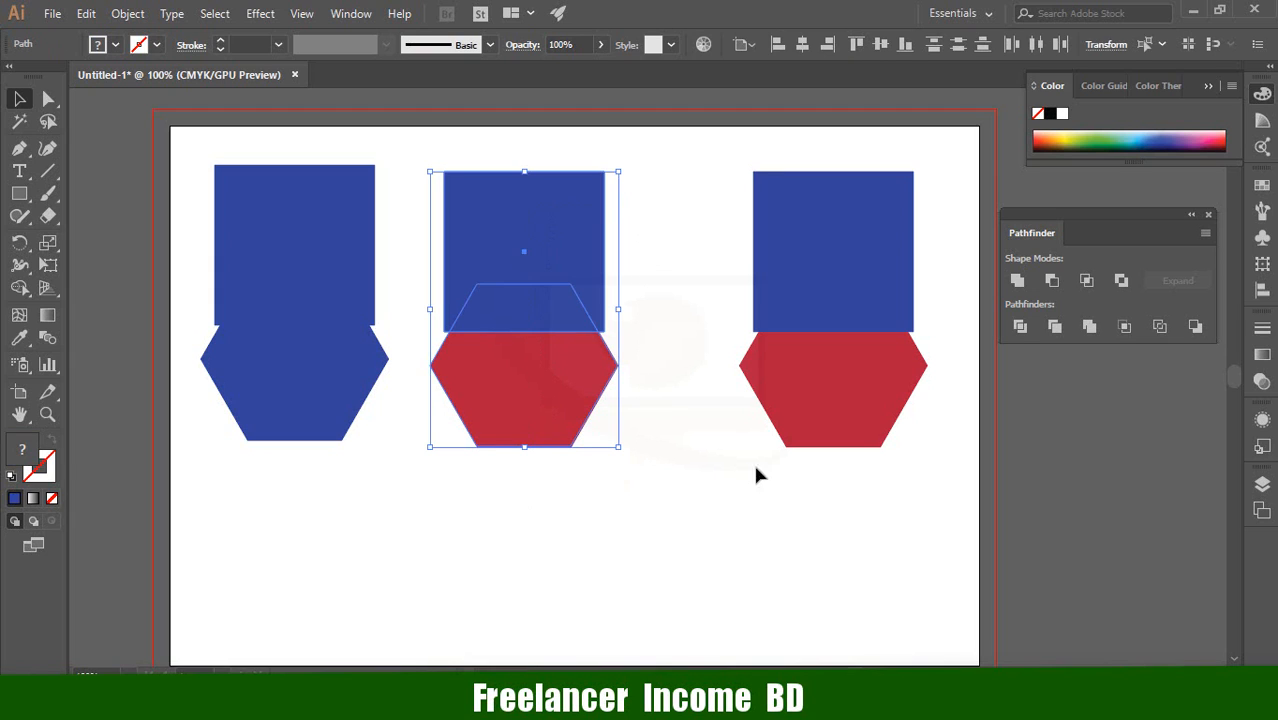
click(1050, 286)
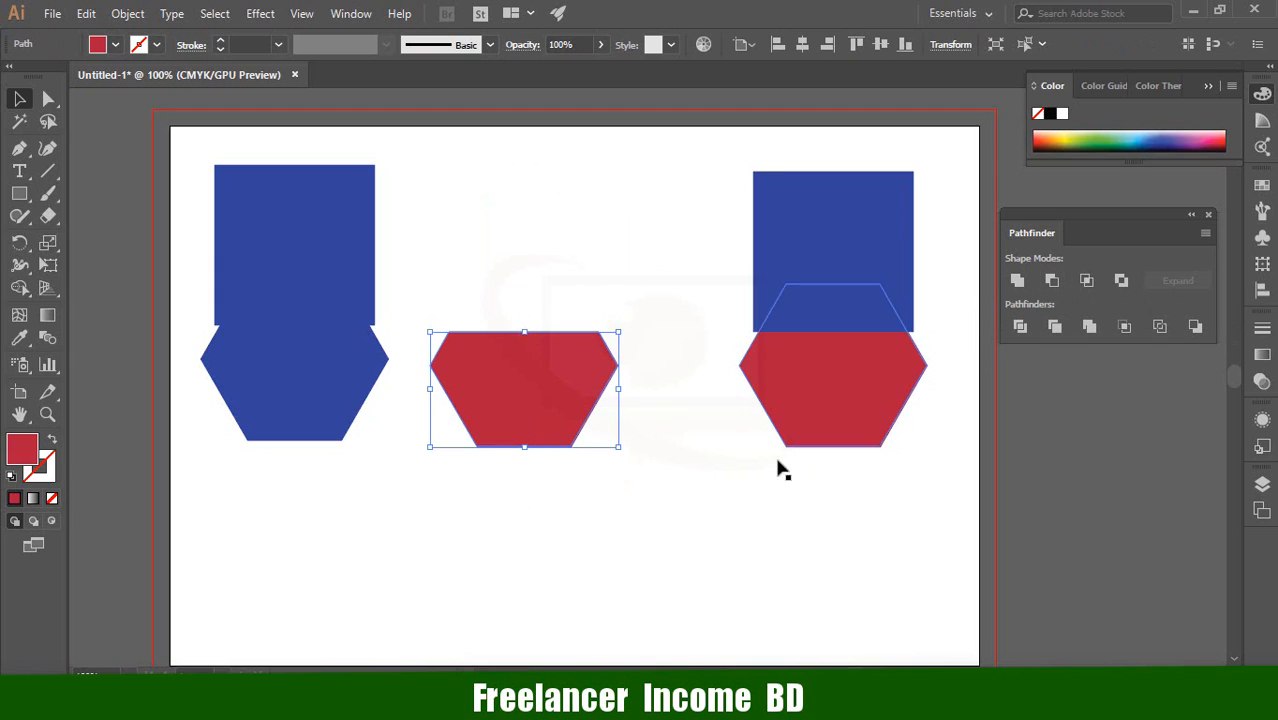
- Place a copy of the right square-and-hexagon pair below it, overlapping the artboard's lower edge
click(519, 531)
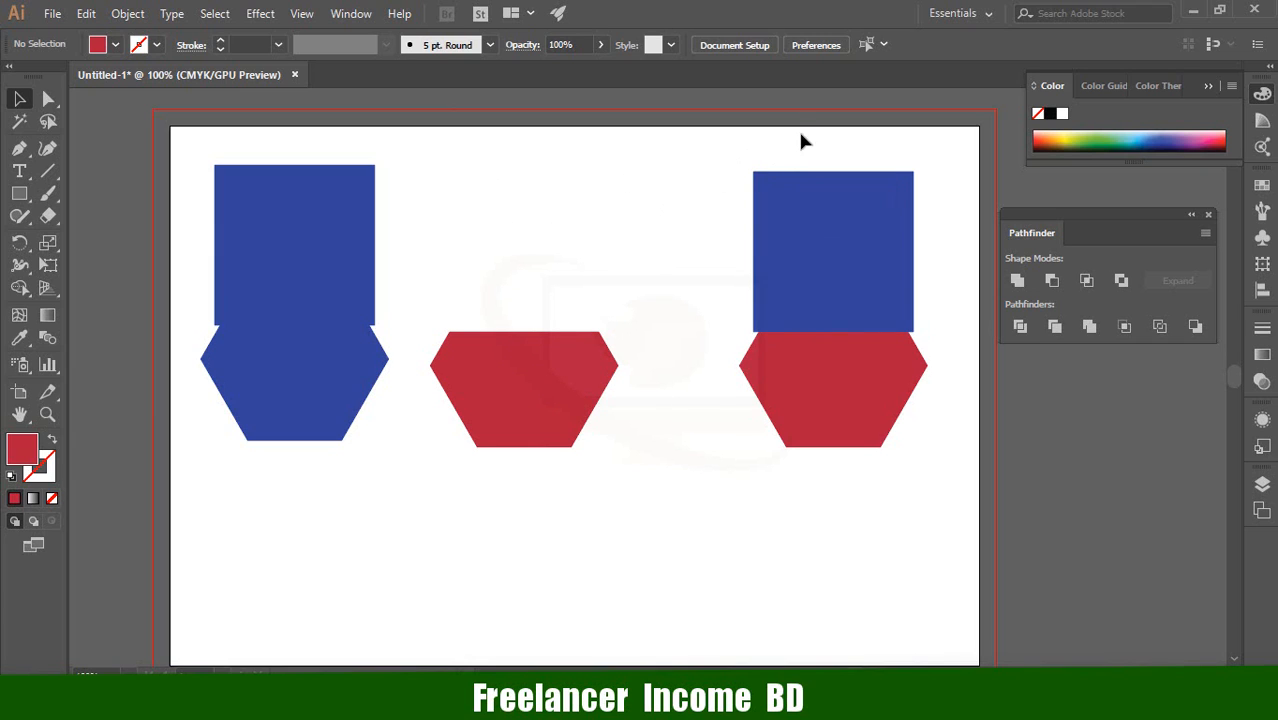
drag(800, 141, 488, 593)
scroll(660, 460, down, 3)
drag(475, 440, 704, 582)
scroll(885, 455, up, 3)
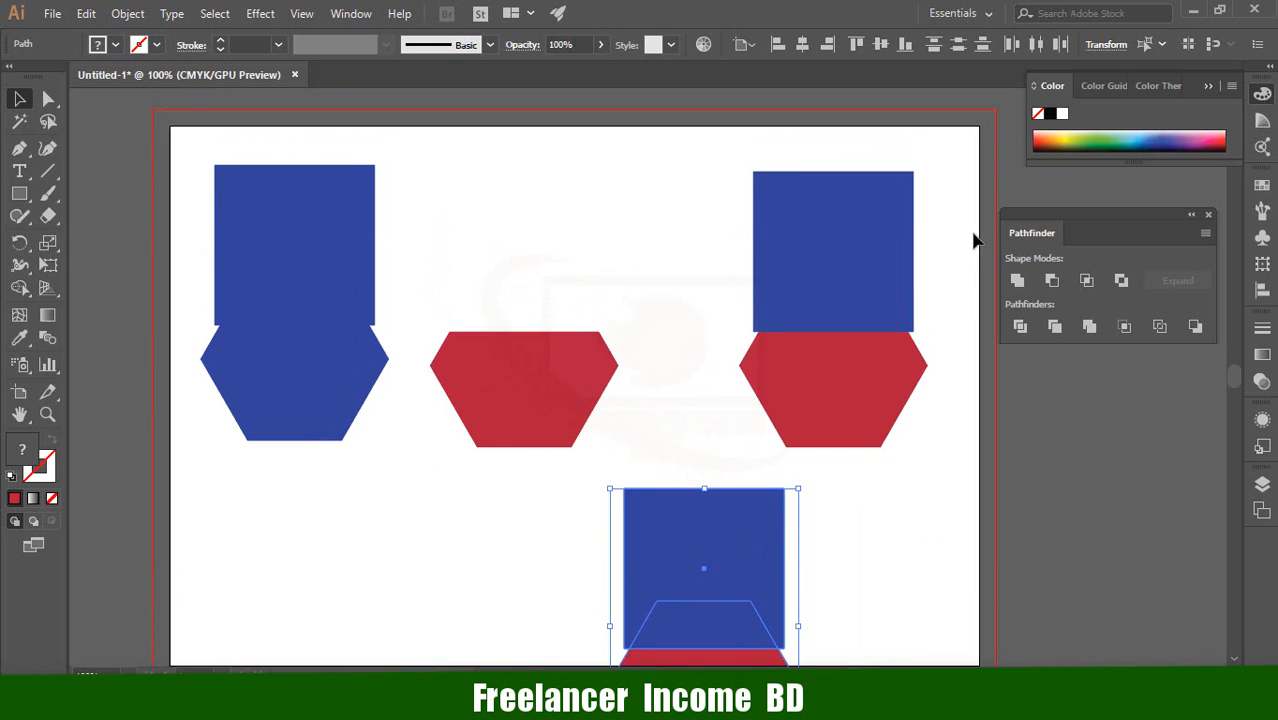
- Select the upper-right square and hexagon together and shift the pair slightly to the right
click(858, 404)
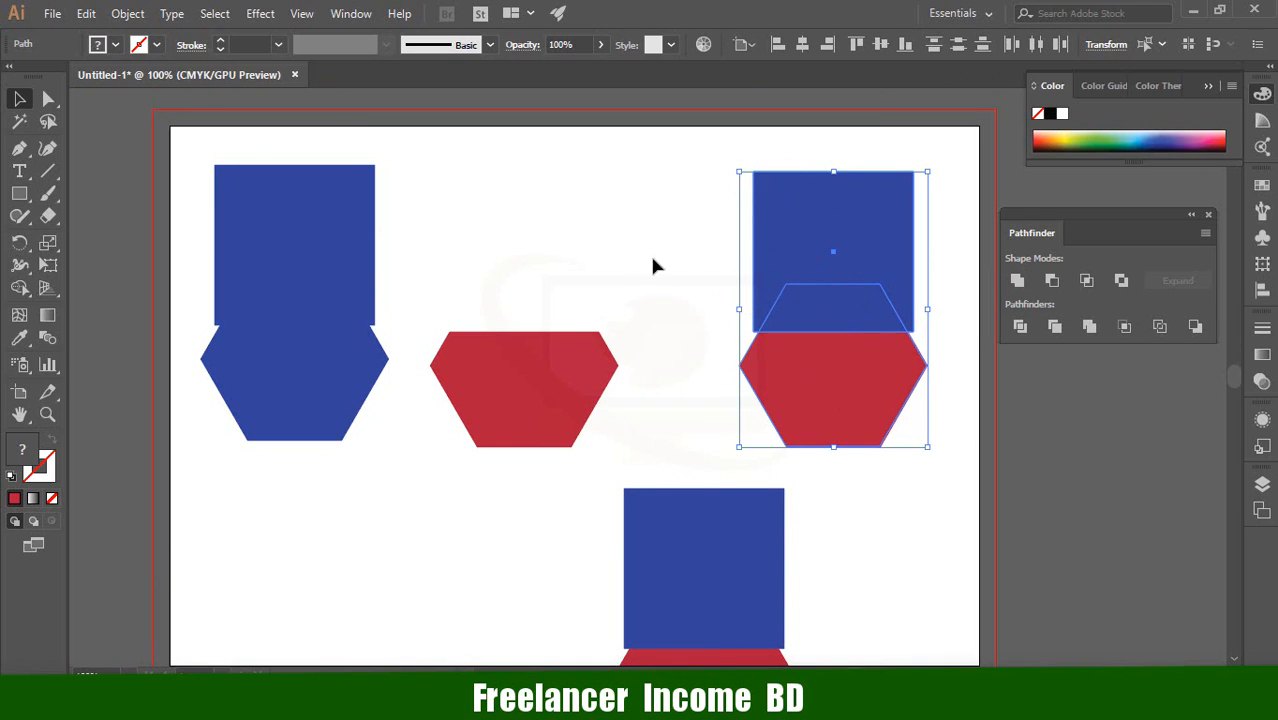
click(578, 232)
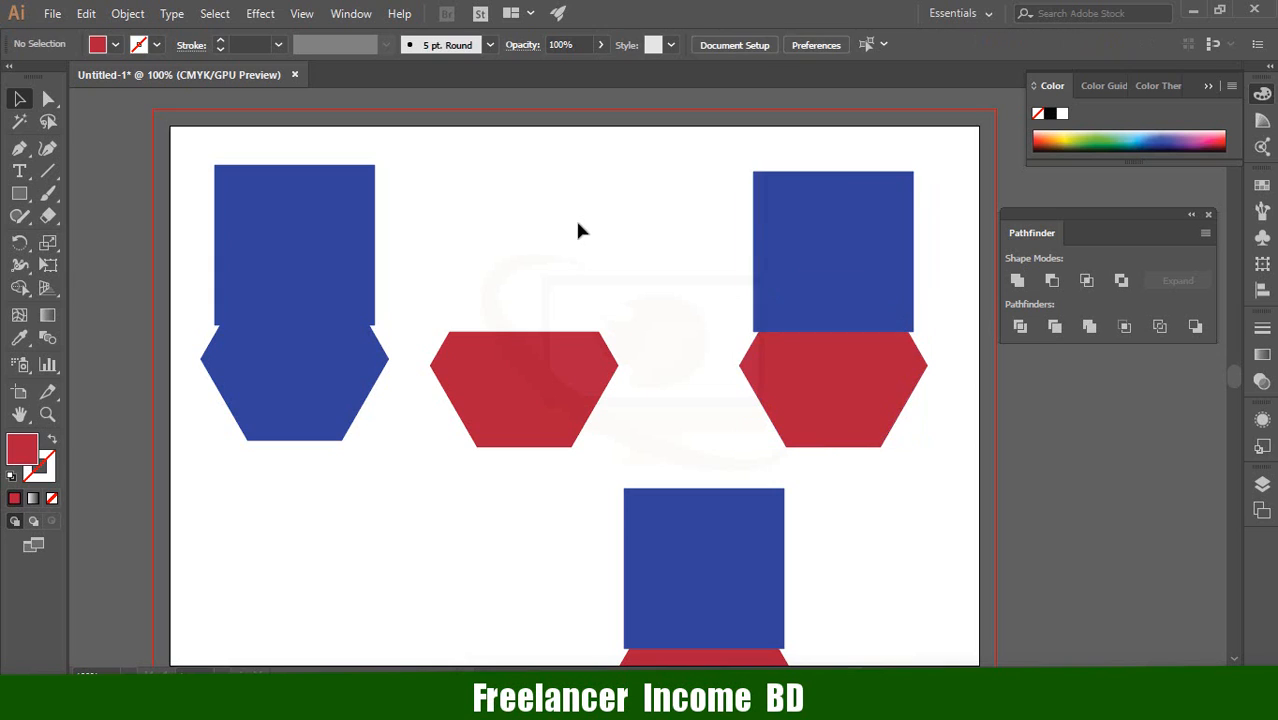
click(776, 218)
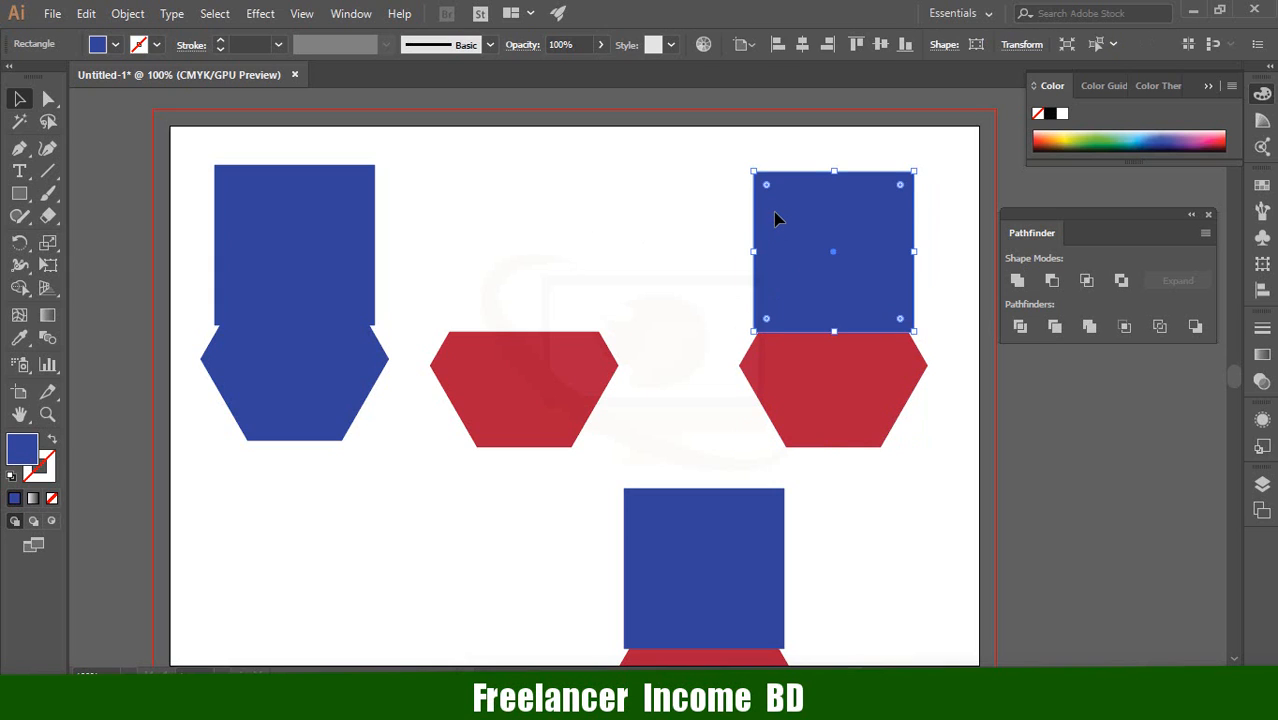
click(830, 377)
click(681, 220)
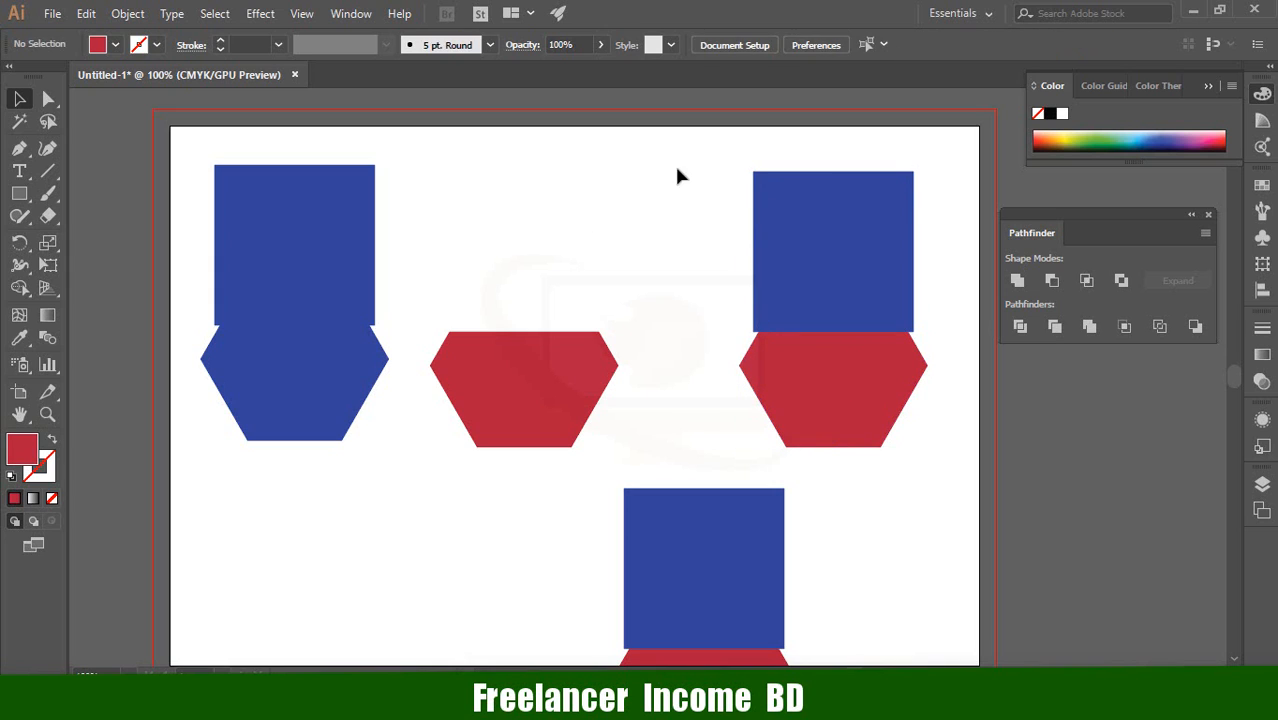
drag(675, 165, 878, 404)
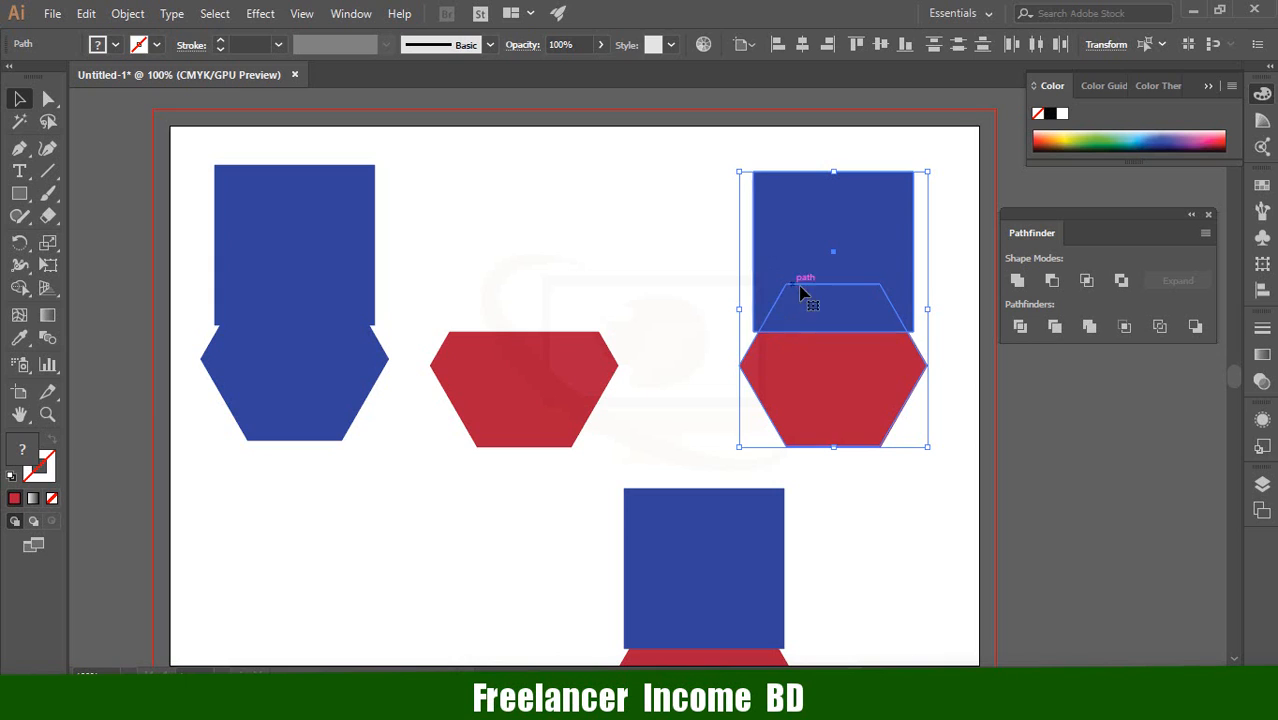
drag(870, 301, 888, 302)
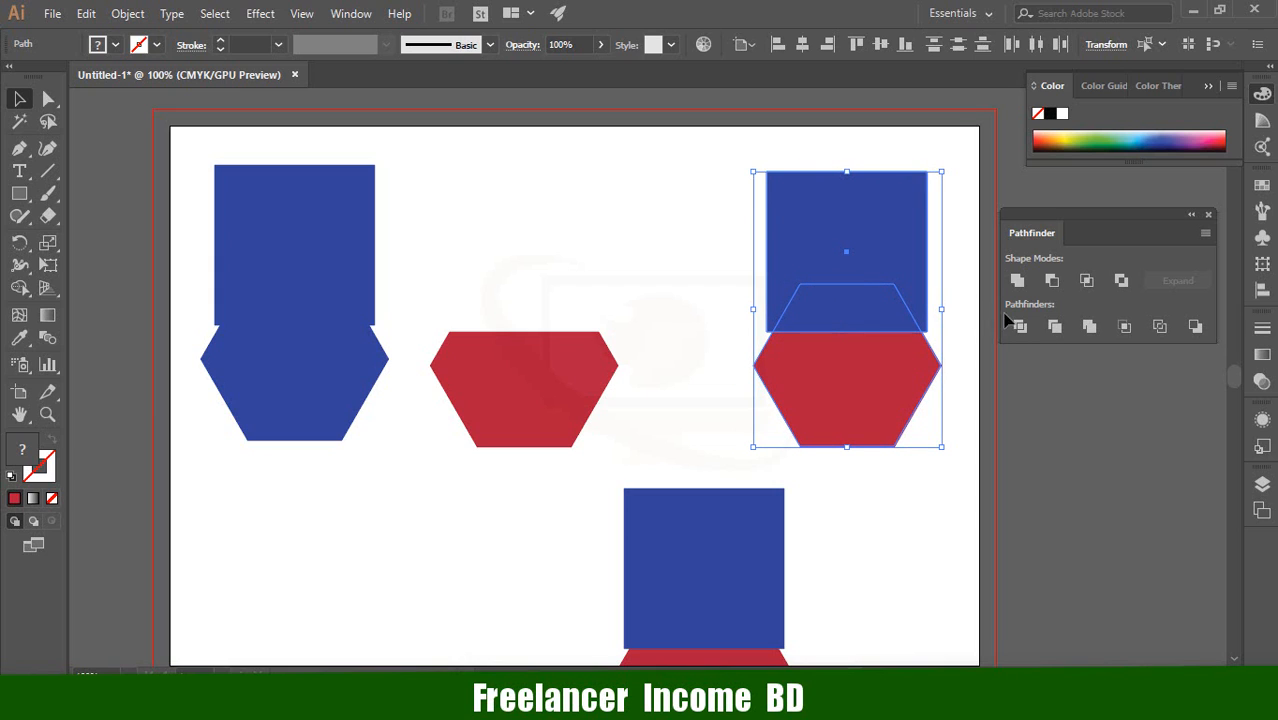
- Intersect the upper-right pair so only the overlap remains, and move that trapezoid above the red shape in the middle
click(1087, 280)
click(606, 213)
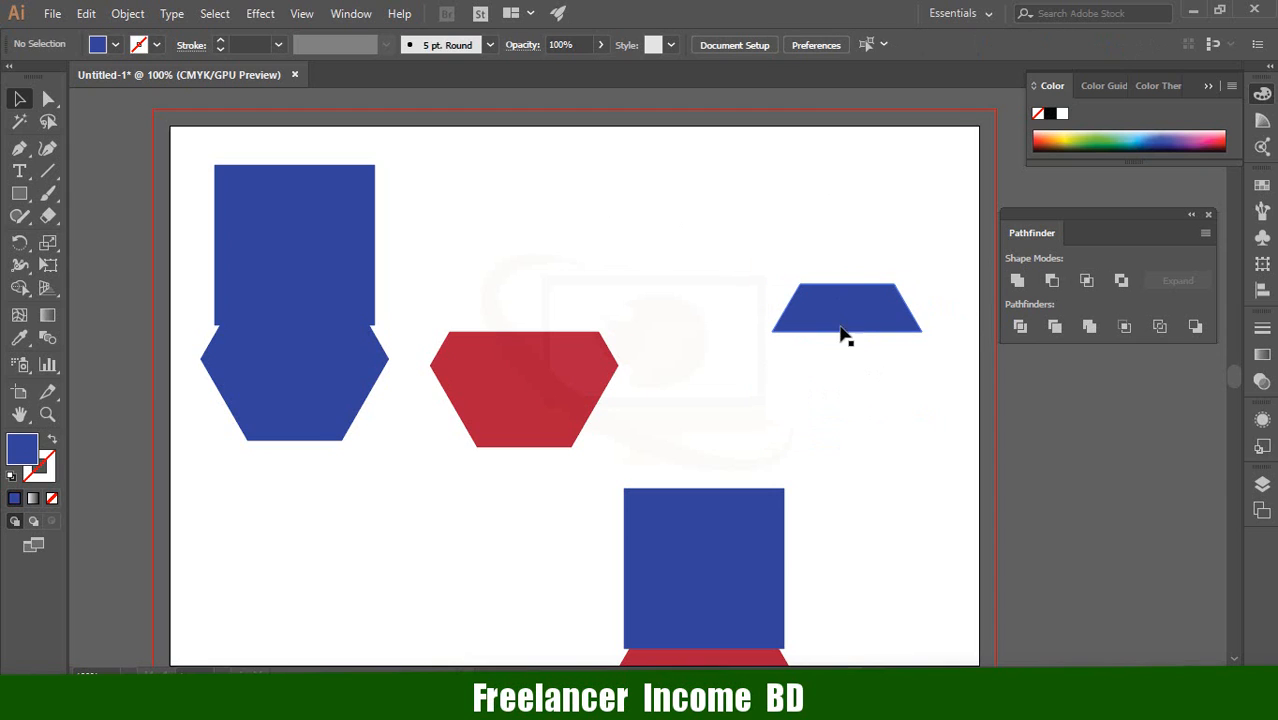
drag(847, 297, 523, 174)
click(697, 294)
- Duplicate the lower square-and-hexagon pair into the empty space at the artboard's upper right
scroll(840, 388, down, 3)
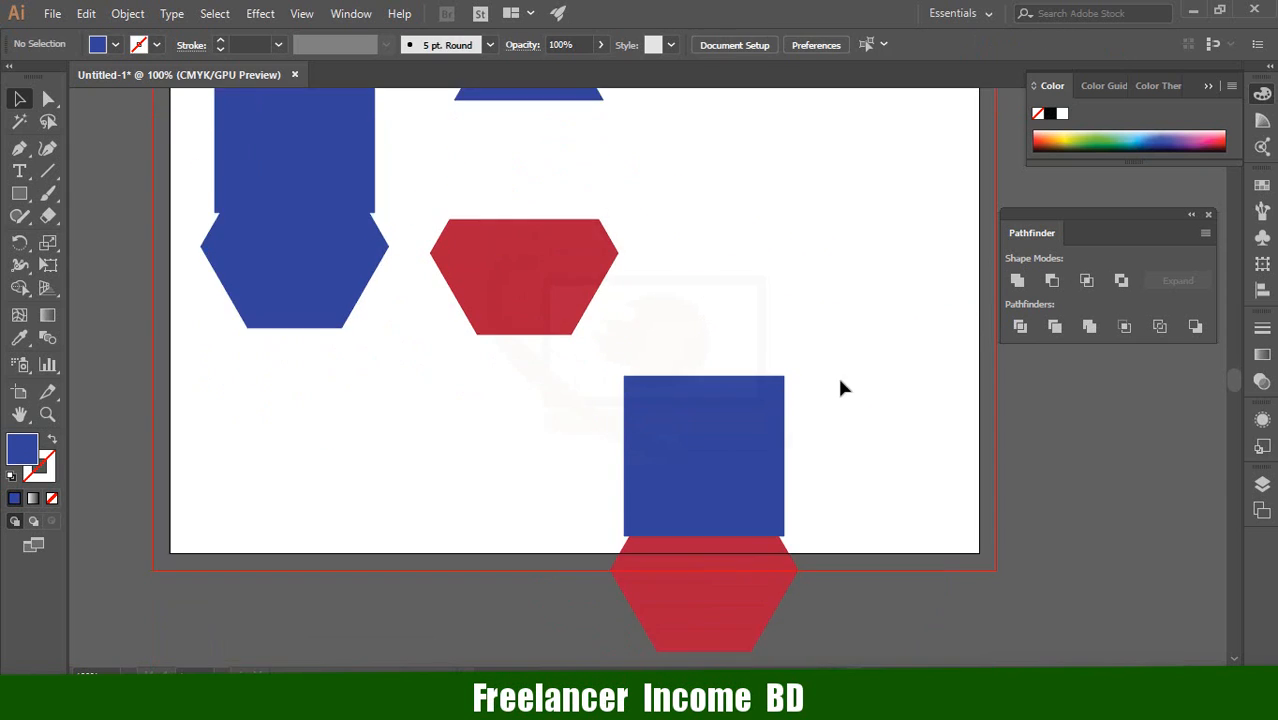
drag(840, 318, 727, 633)
scroll(727, 545, up, 2)
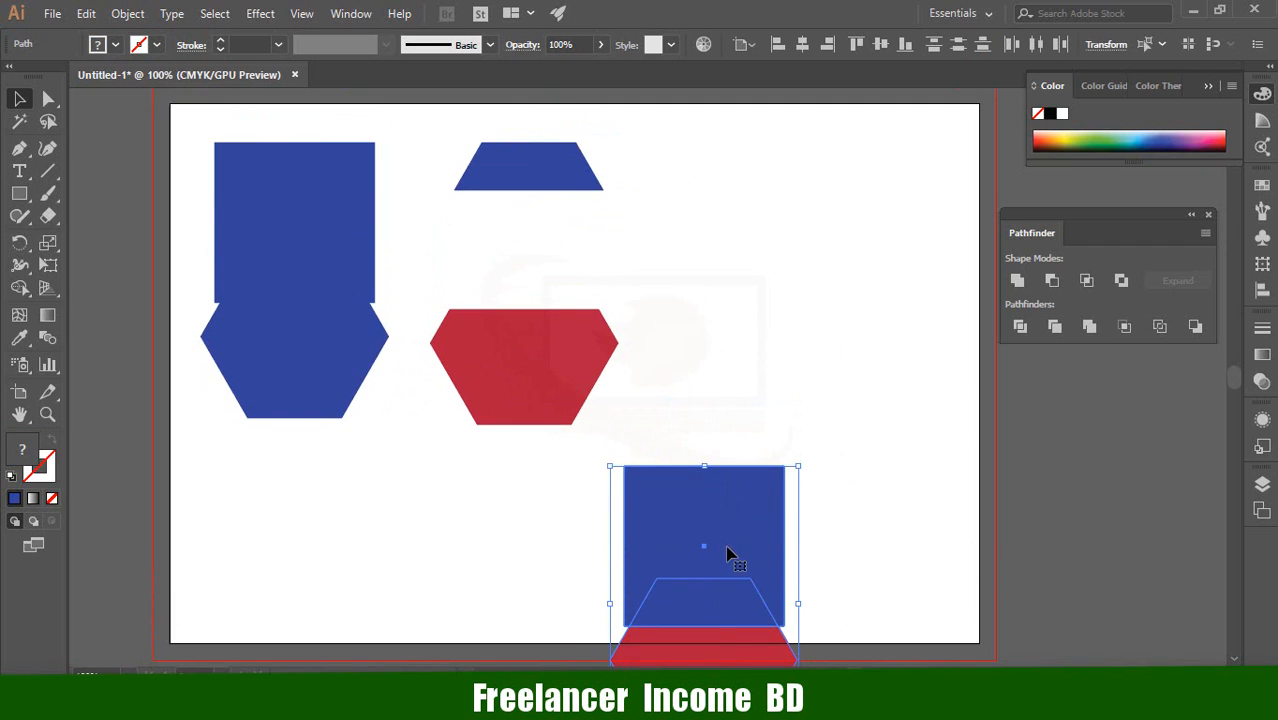
drag(727, 553, 855, 248)
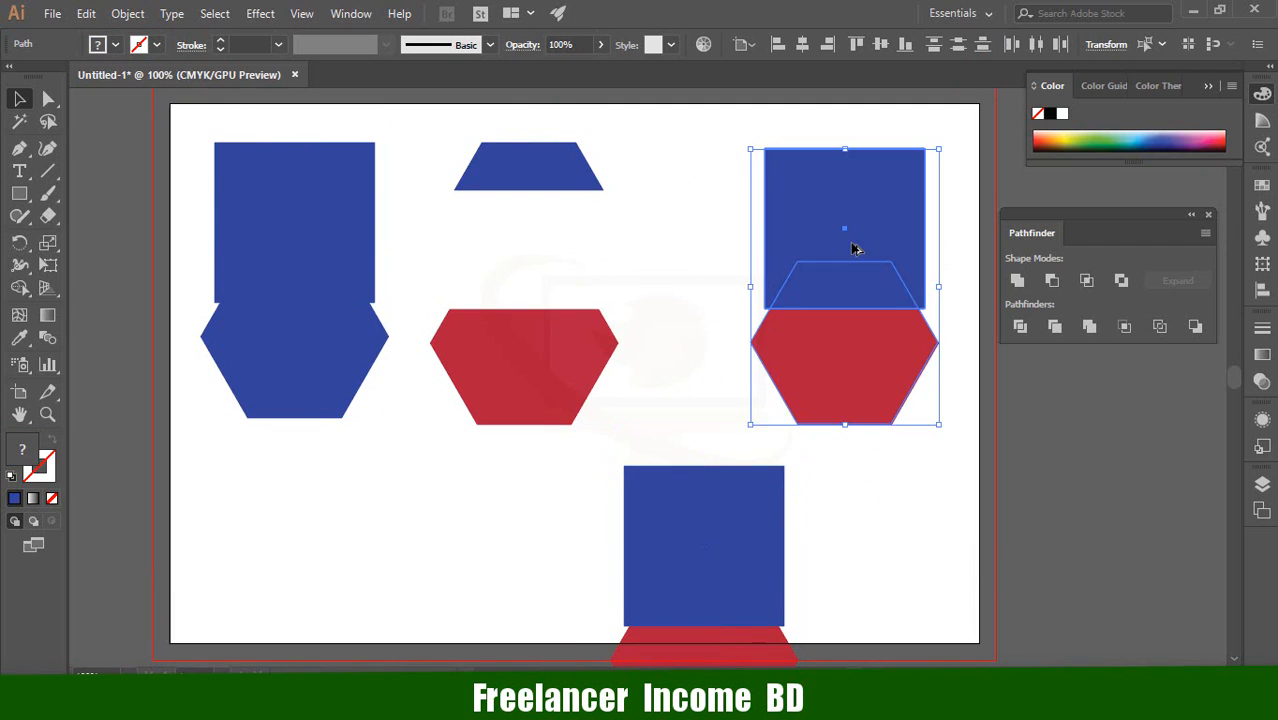
scroll(650, 240, up, 2)
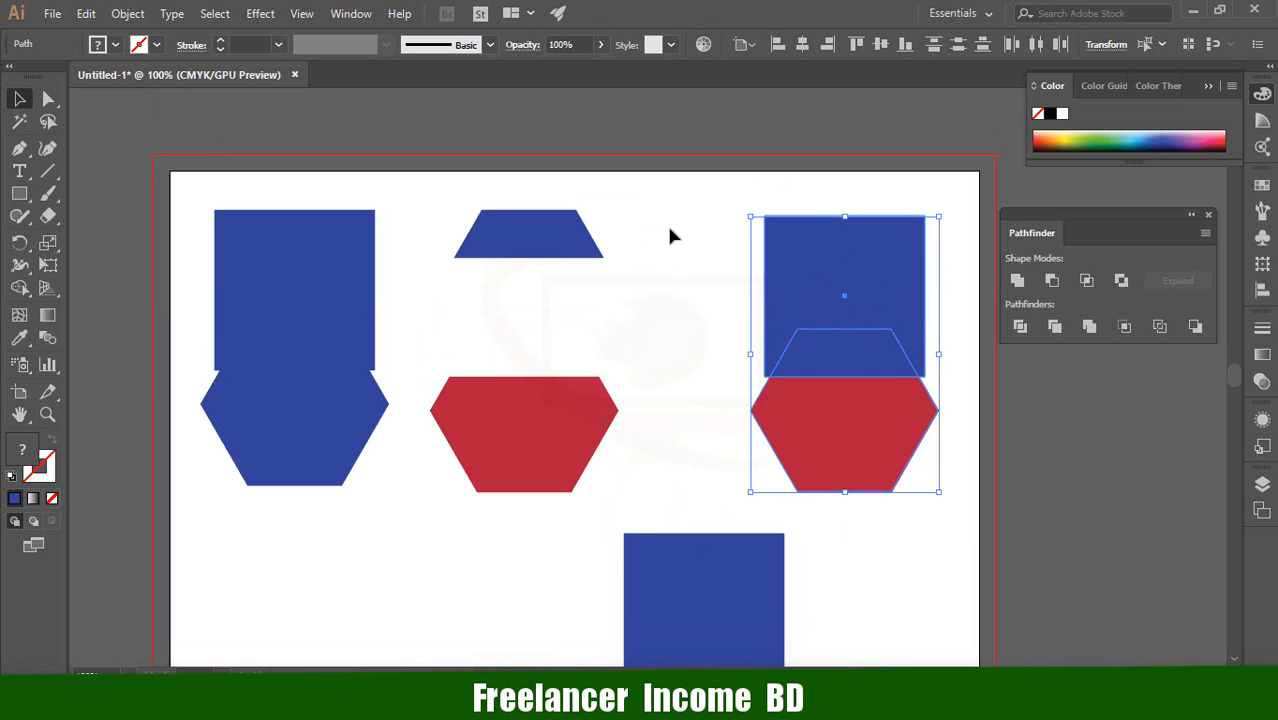
- Apply Exclude to the upper-right pair so the area where square and hexagon overlap is cut out
click(666, 223)
drag(683, 206, 879, 451)
click(1122, 282)
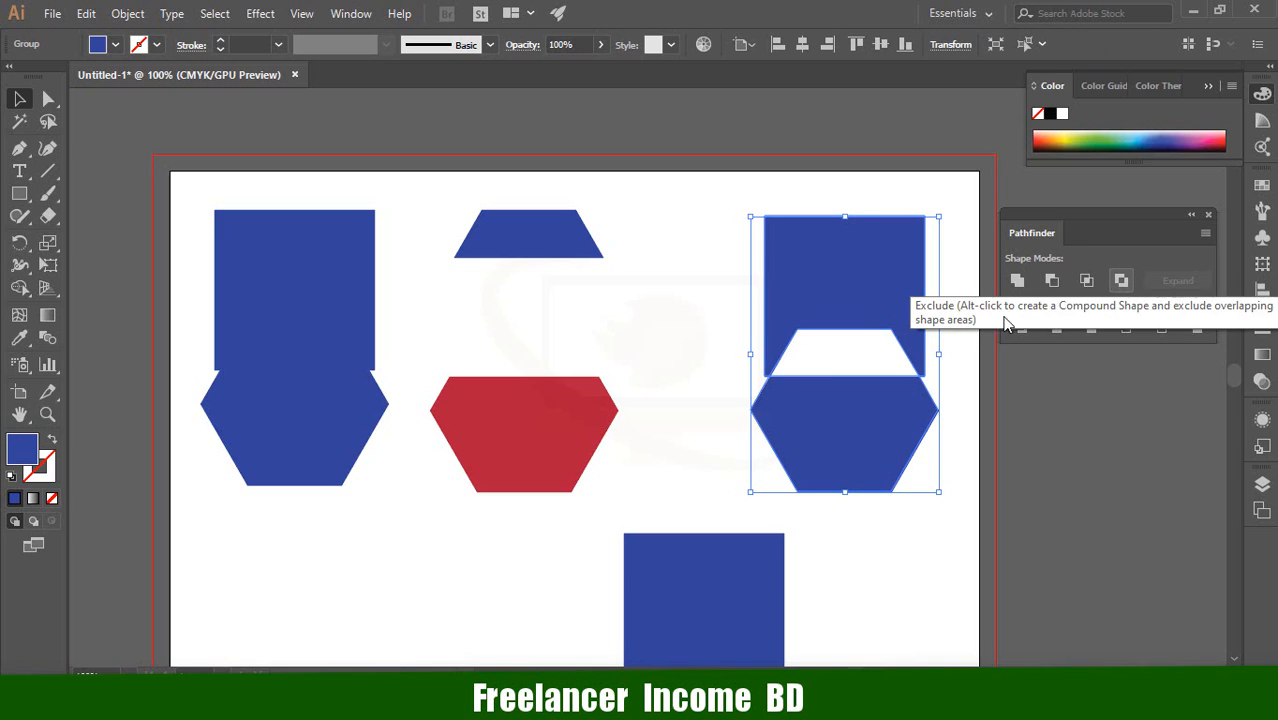
click(696, 289)
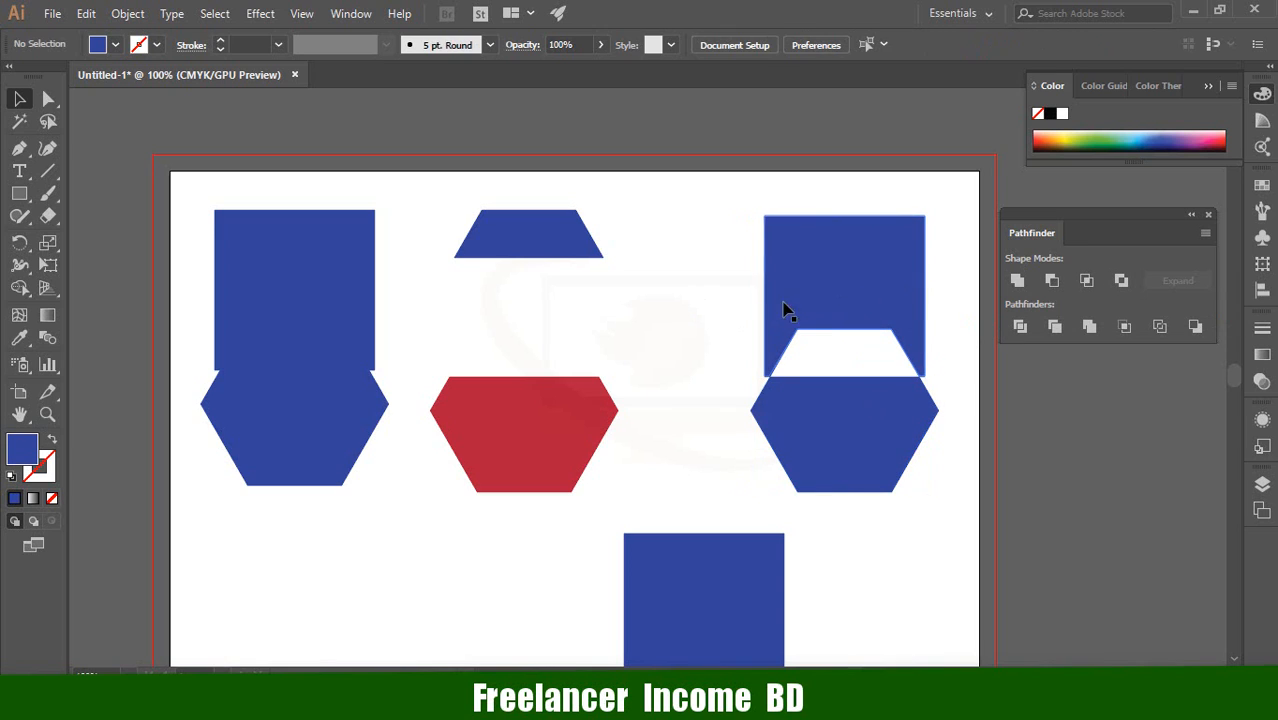
- Move the excluded shape slightly up and place the red cut hexagon just below the blue trapezoid
drag(845, 293, 842, 275)
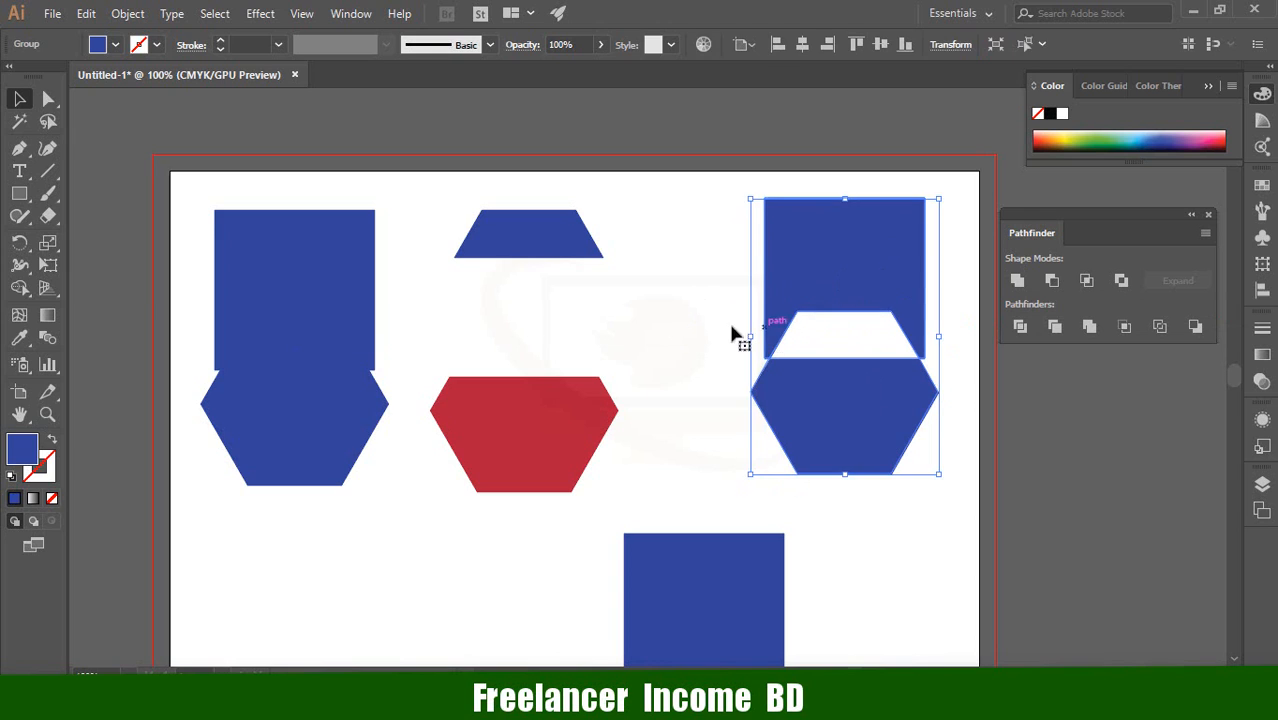
click(740, 360)
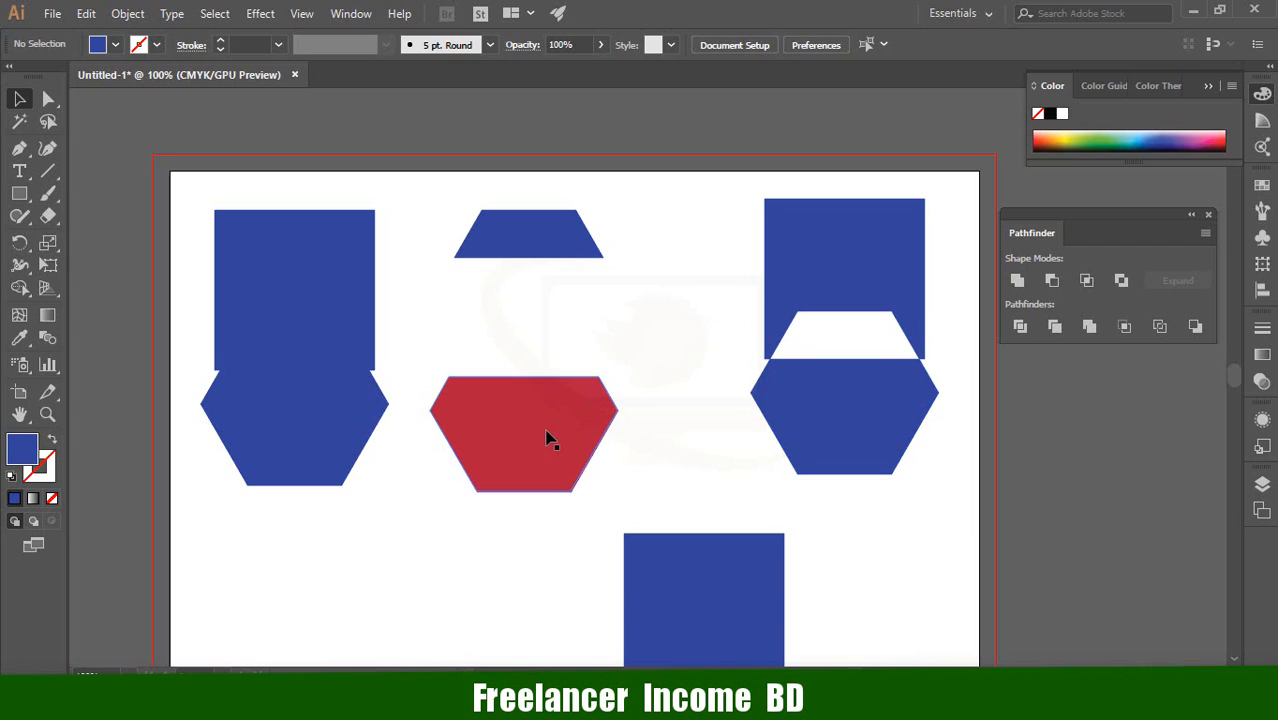
drag(551, 436, 551, 340)
scroll(590, 400, down, 1)
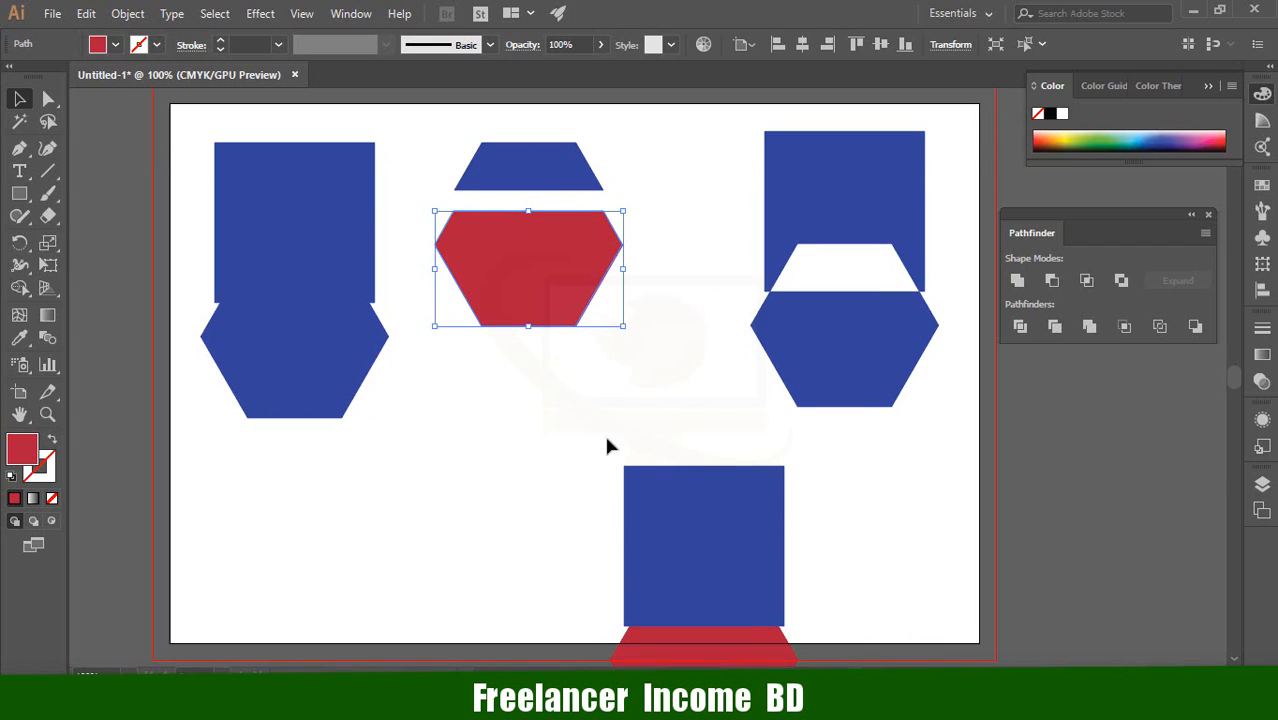
- Duplicate the lower square-and-hexagon pair to its left and apply Divide to the copy
drag(729, 661, 728, 640)
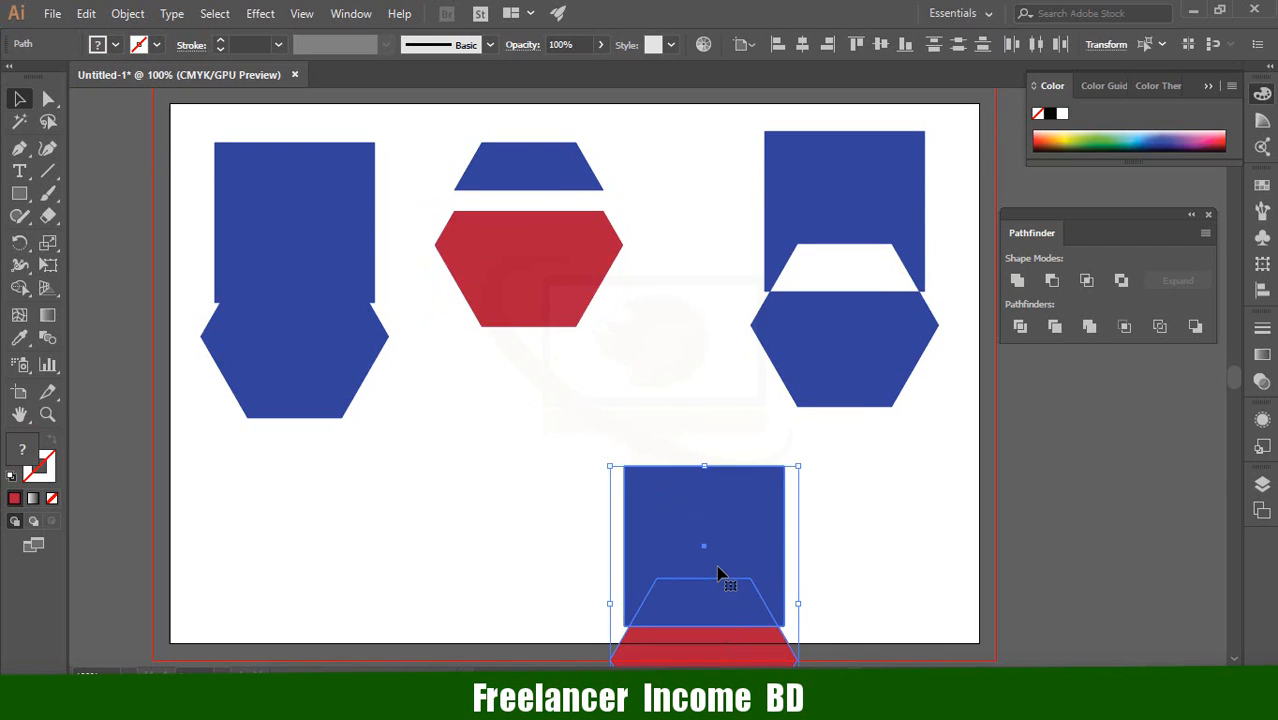
drag(718, 573, 481, 485)
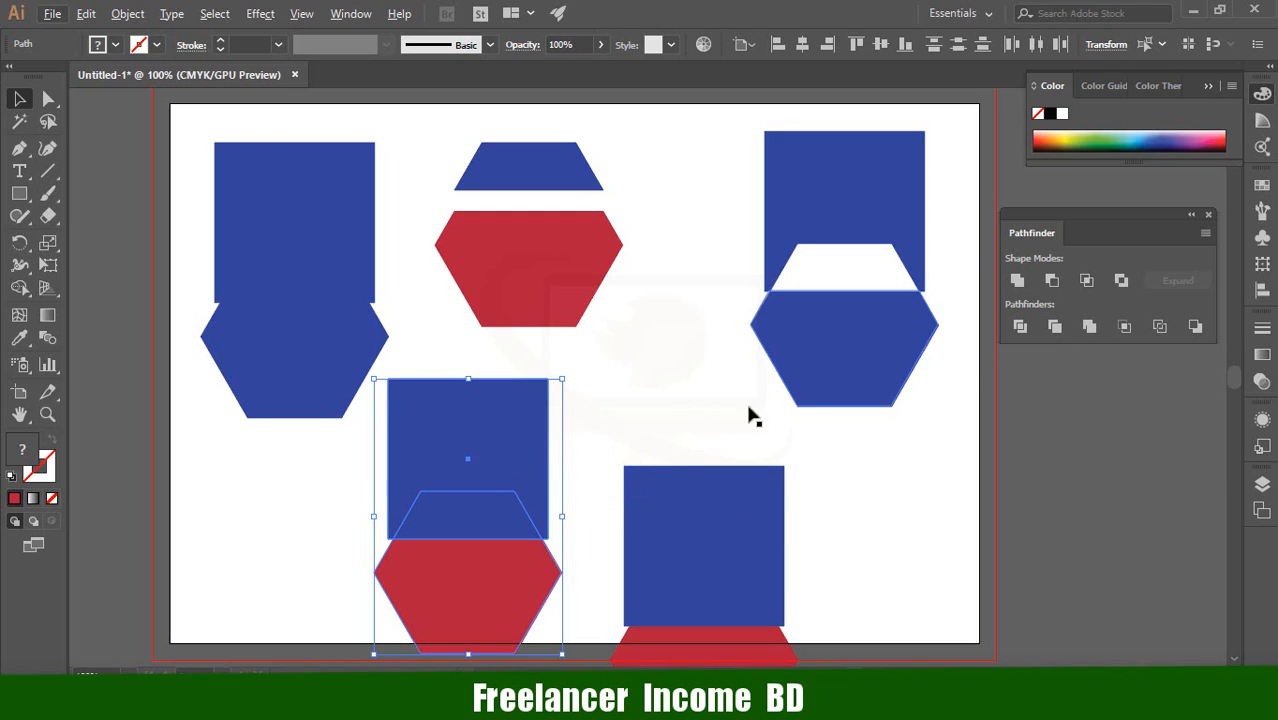
click(1020, 326)
click(622, 398)
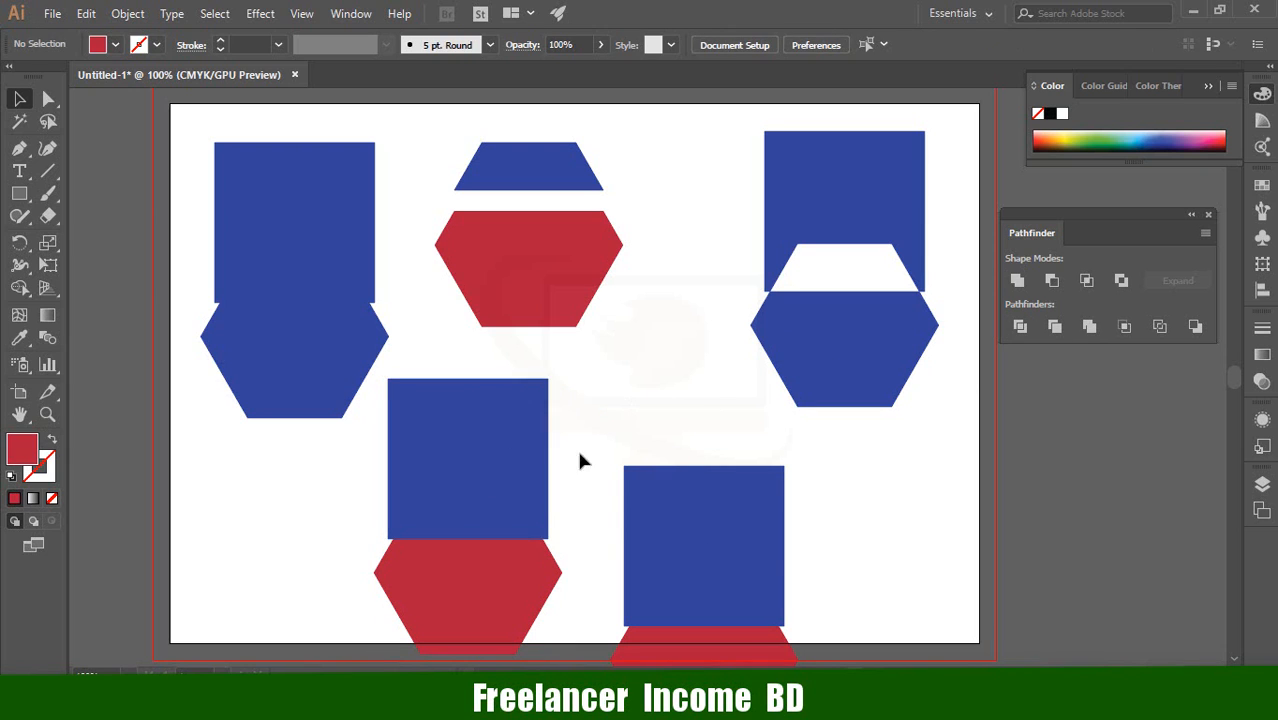
- Ungroup the divided square-and-hexagon copy into separate pieces
click(462, 513)
right_click(422, 456)
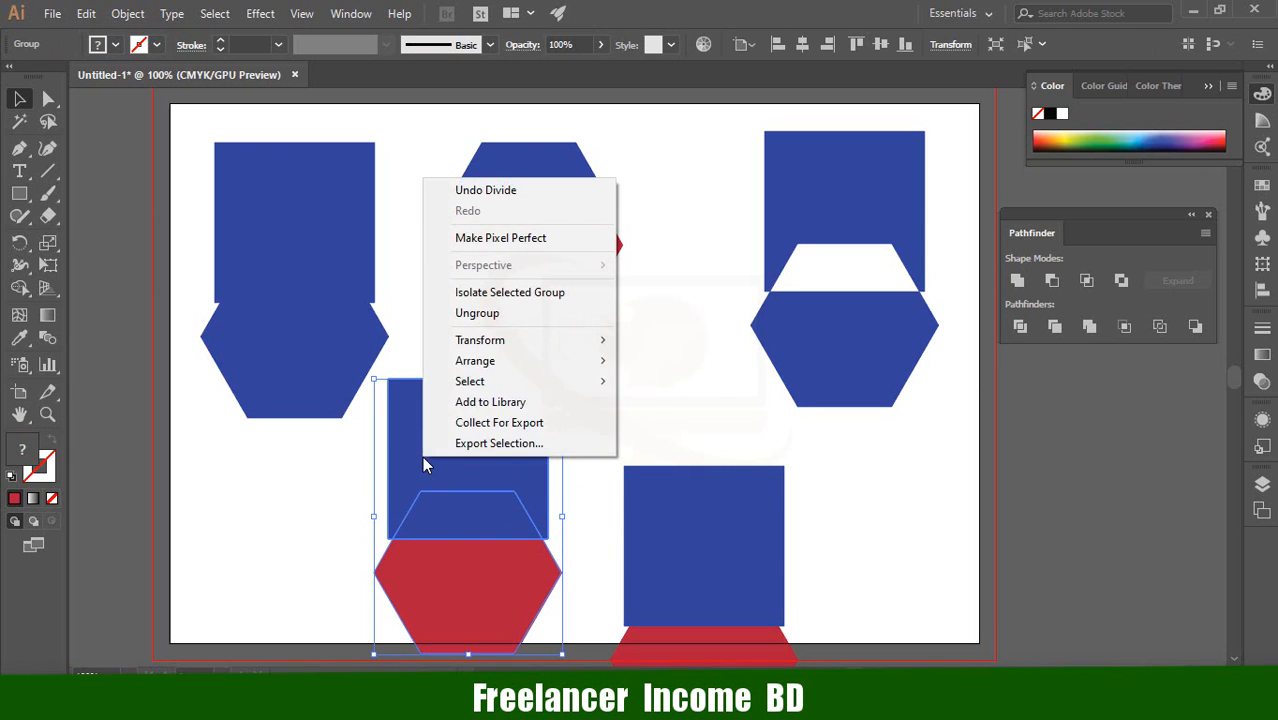
click(490, 318)
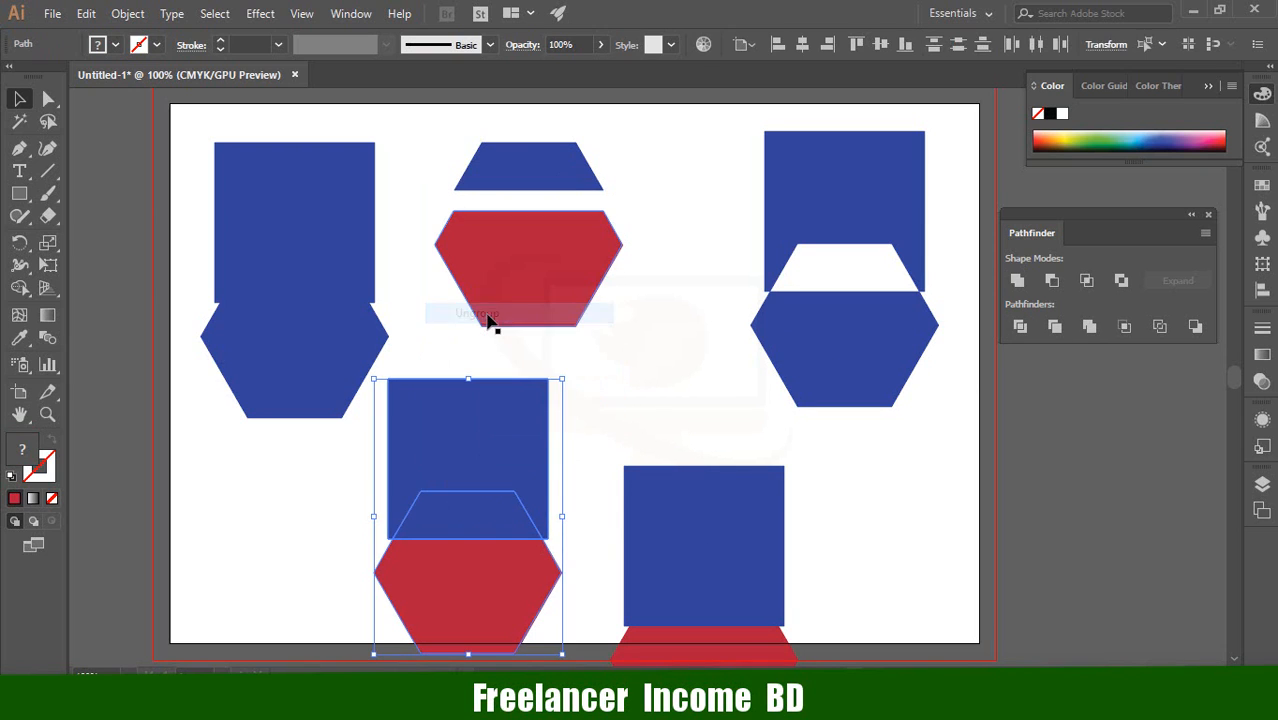
click(686, 369)
- Pull the trapezoid, notched square and cut hexagon of the divided copy apart, and delete all three pieces
drag(474, 533, 663, 398)
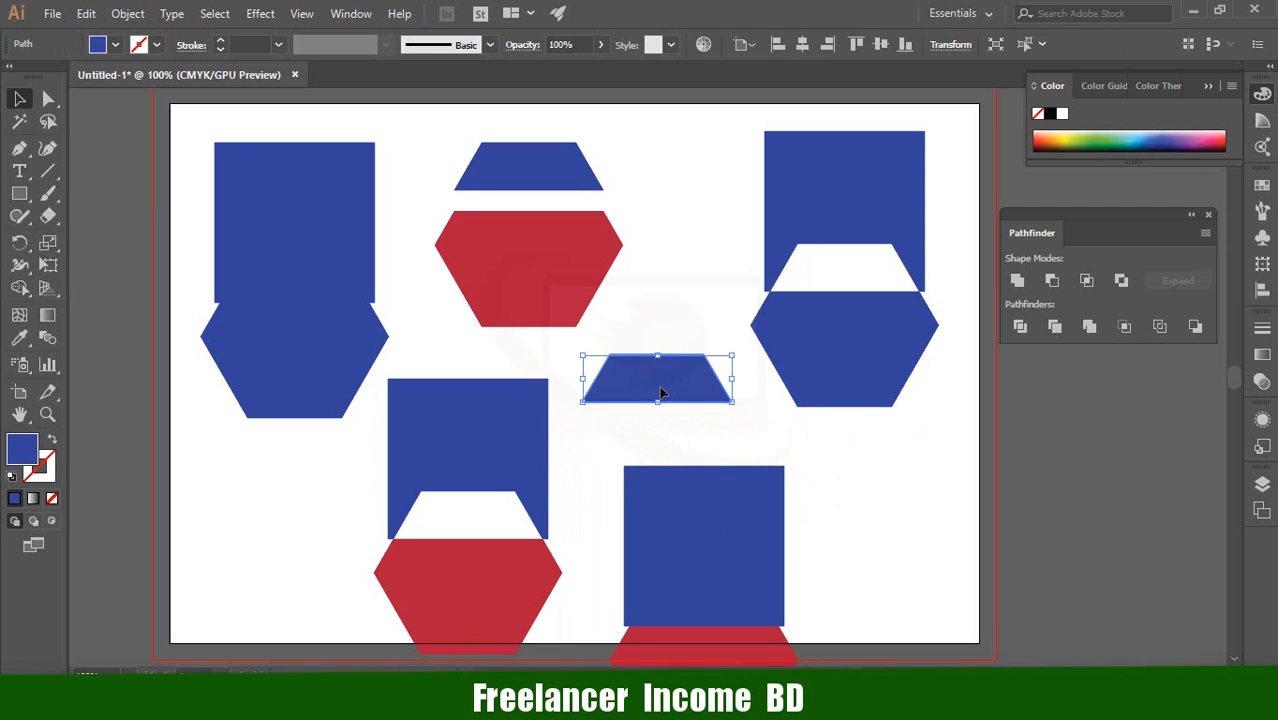
drag(471, 434, 462, 395)
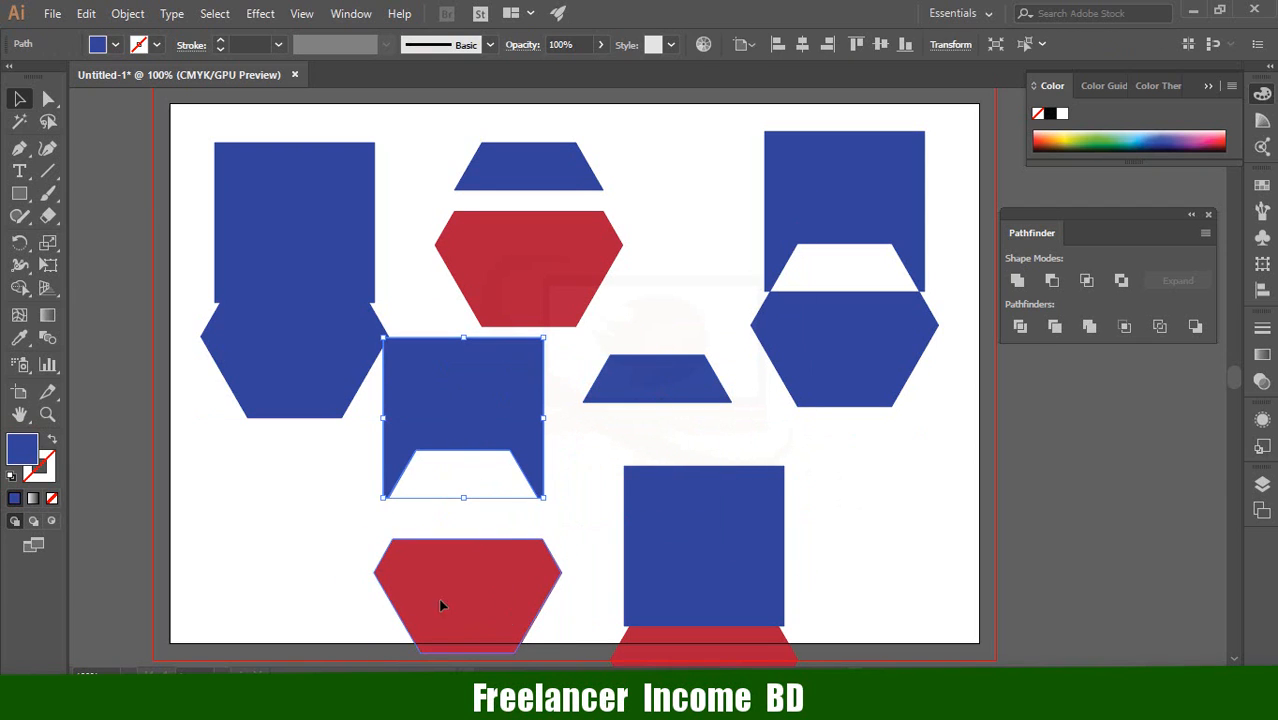
drag(442, 605, 365, 608)
drag(676, 398, 510, 600)
click(499, 581)
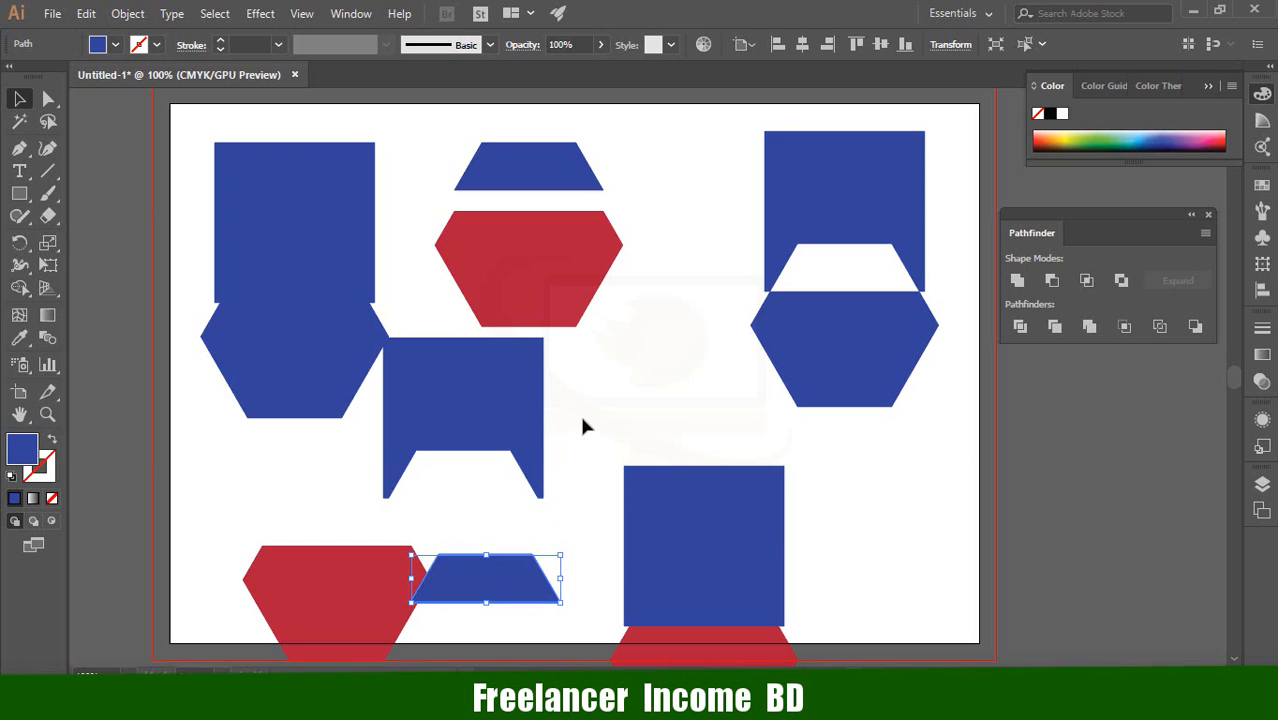
drag(583, 419, 371, 614)
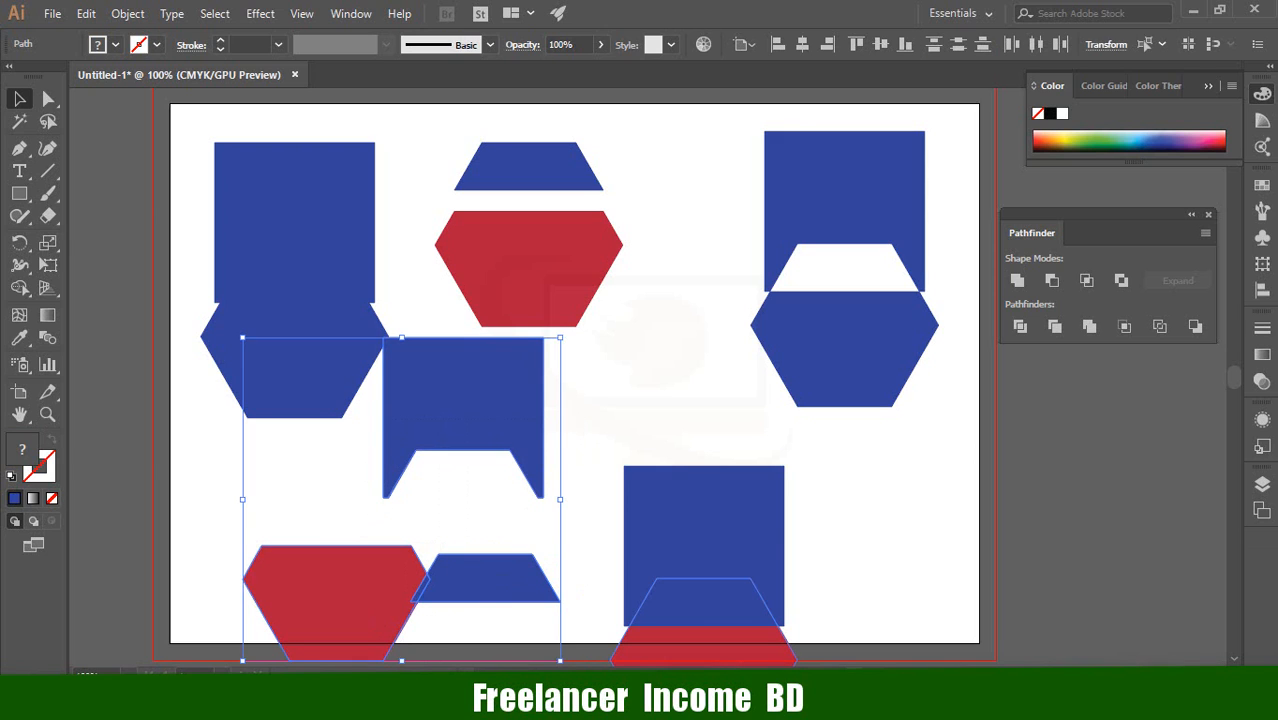
key(Delete)
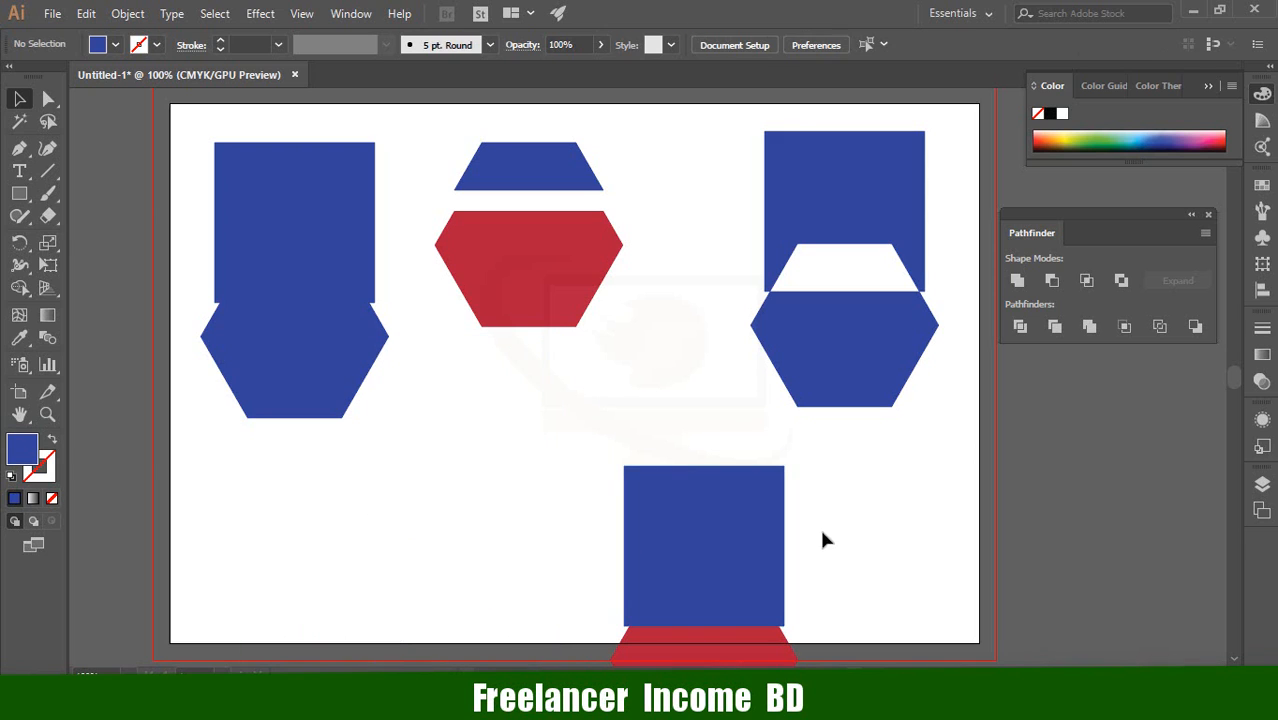
- Shift the lower square-and-hexagon pair up and to the right, and place a copy of it to its left
scroll(822, 536, down, 3)
drag(827, 447, 700, 585)
drag(712, 538, 792, 501)
drag(583, 323, 541, 478)
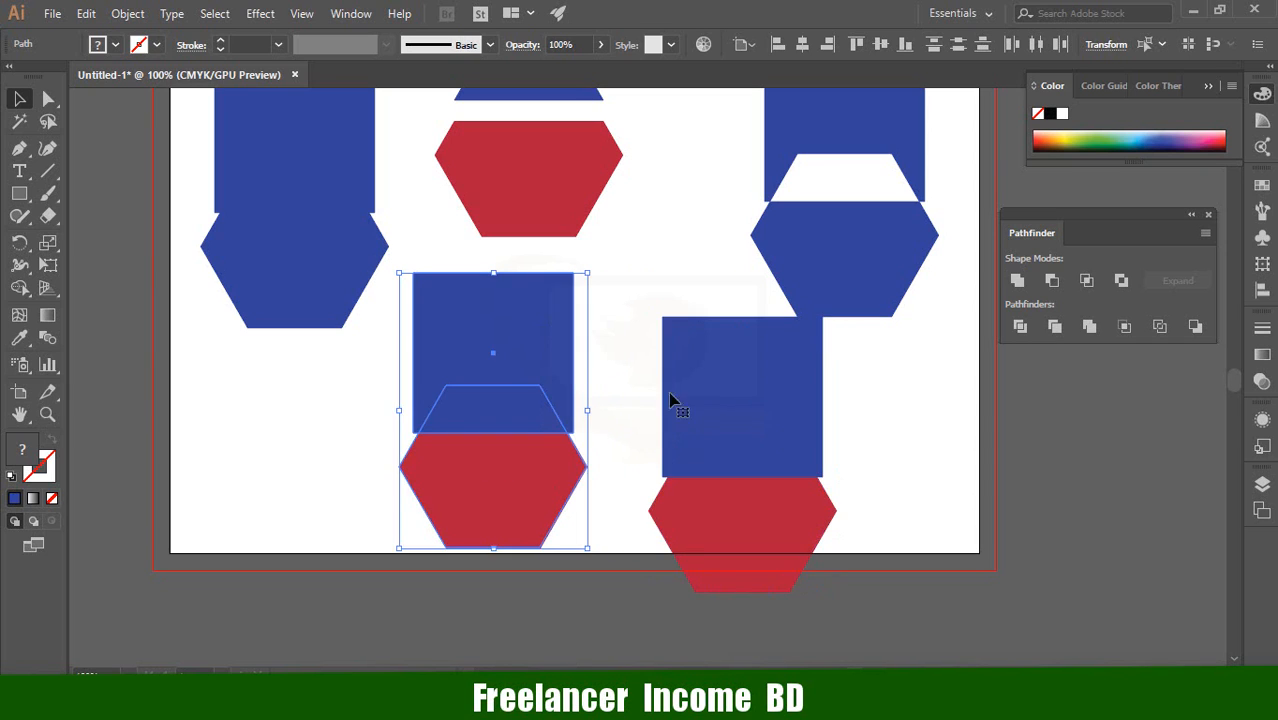
- Apply Trim to the lower-left square-and-hexagon pair to remove the hidden part of the red hexagon
click(1057, 326)
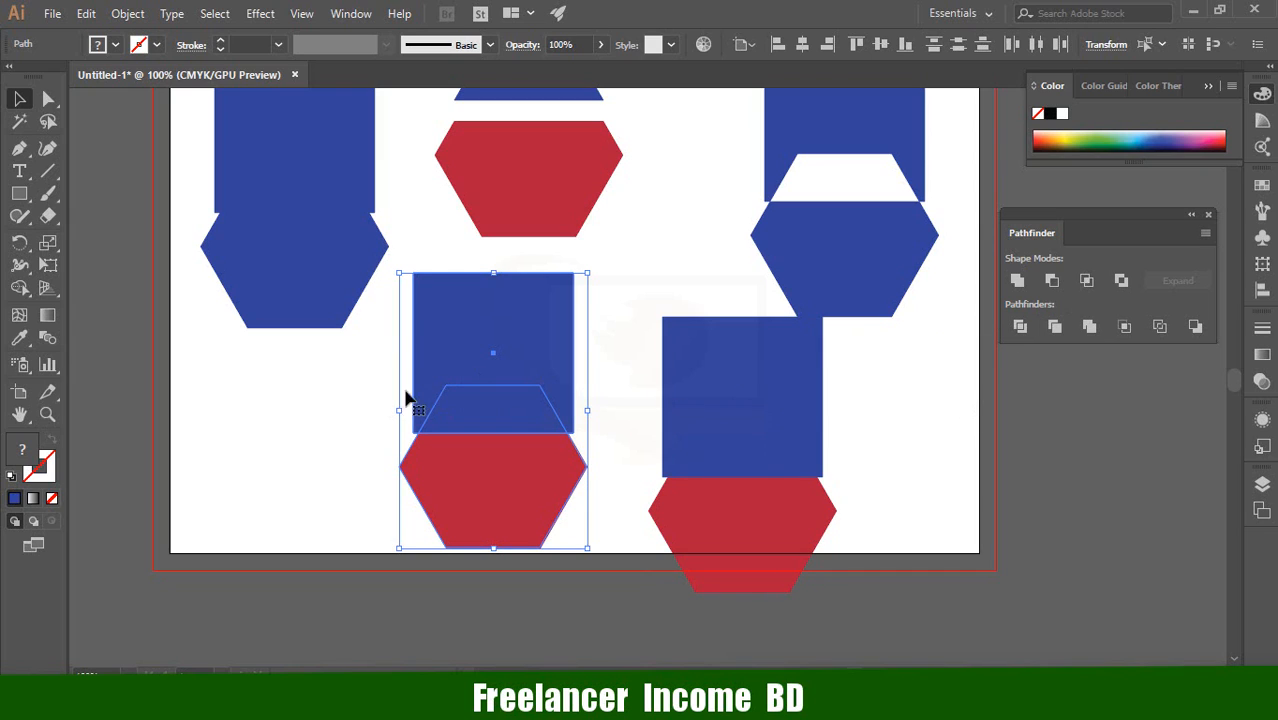
click(305, 388)
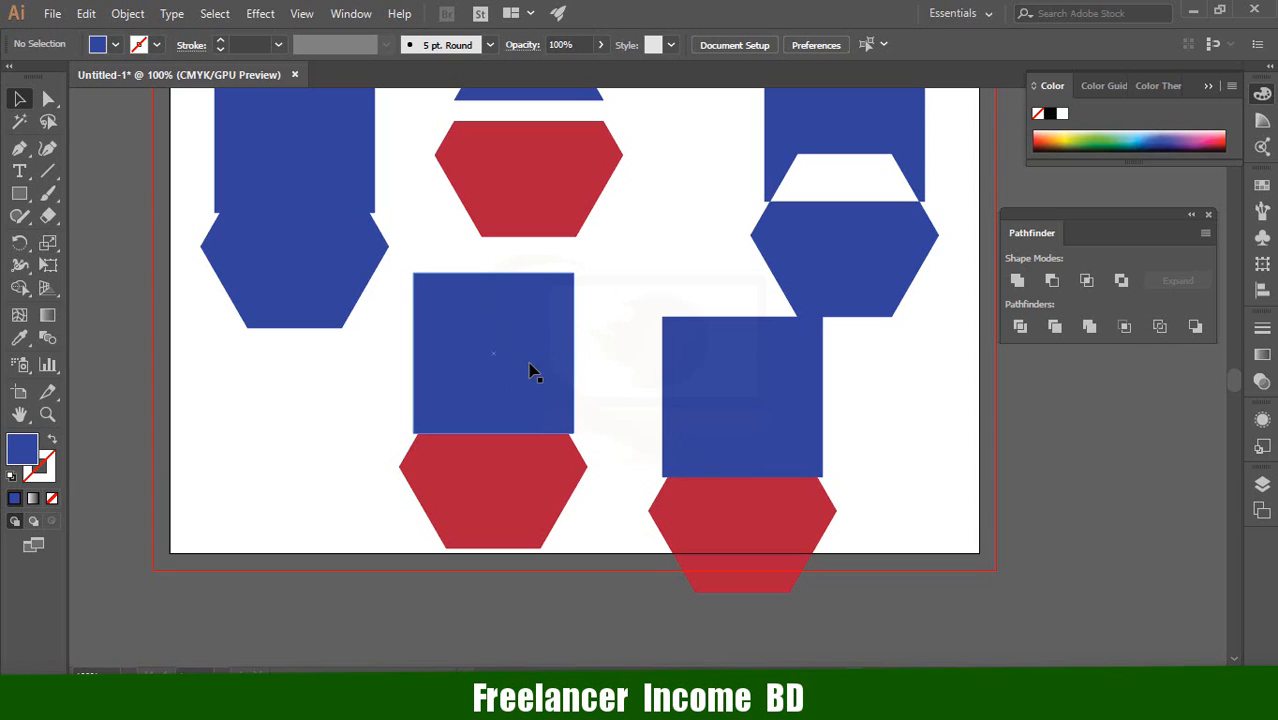
drag(615, 331, 489, 488)
click(1054, 327)
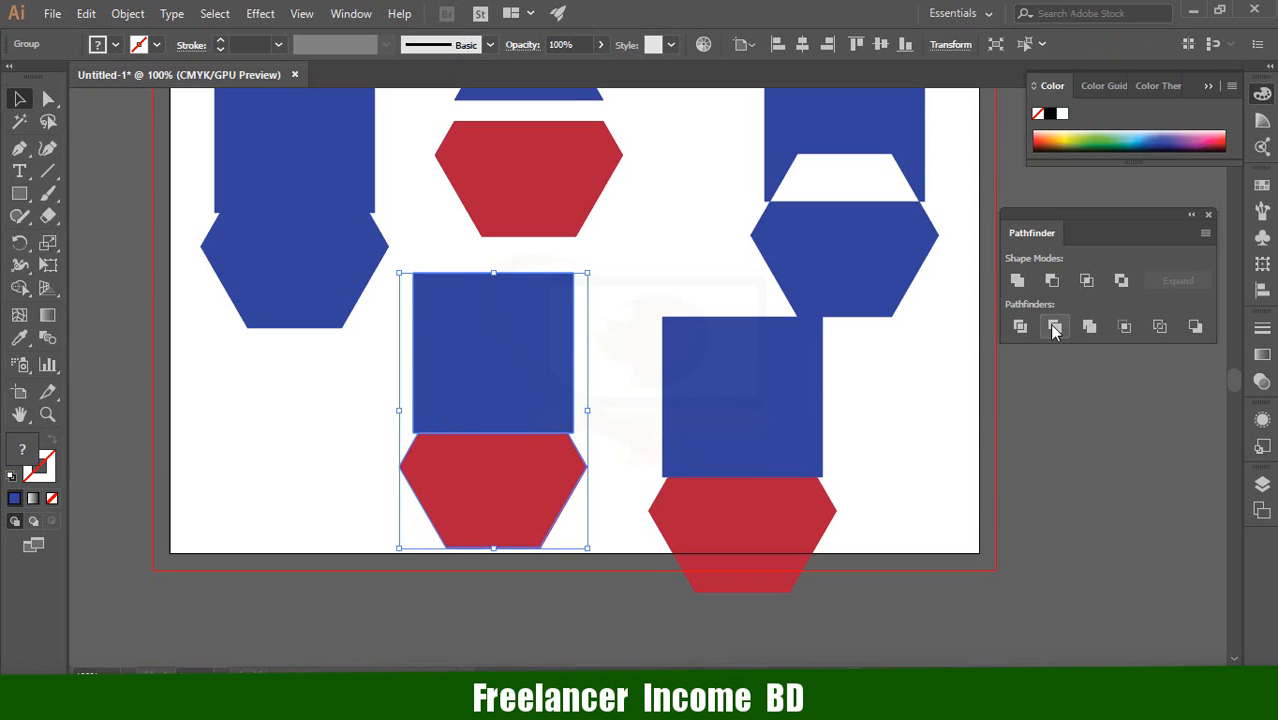
click(294, 423)
- Move the trimmed square-and-hexagon group slightly down and to the left, and select the group
click(513, 392)
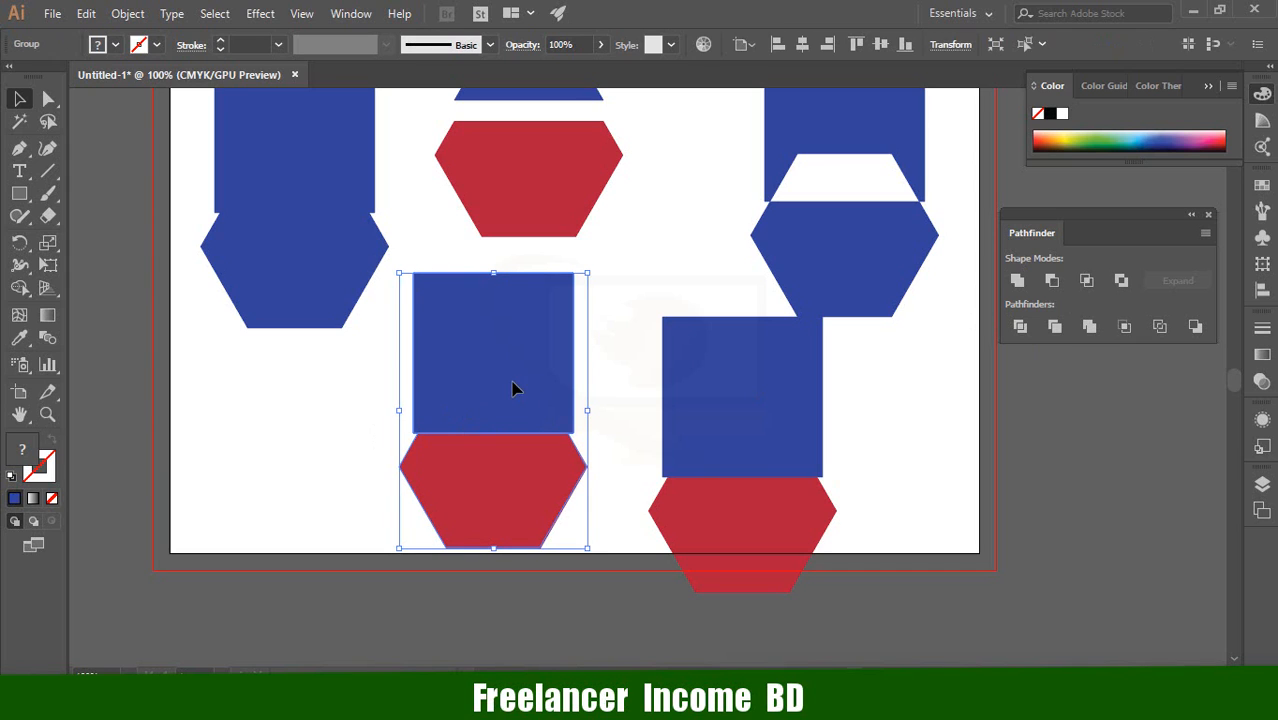
drag(509, 390, 510, 362)
drag(510, 418, 480, 505)
click(548, 445)
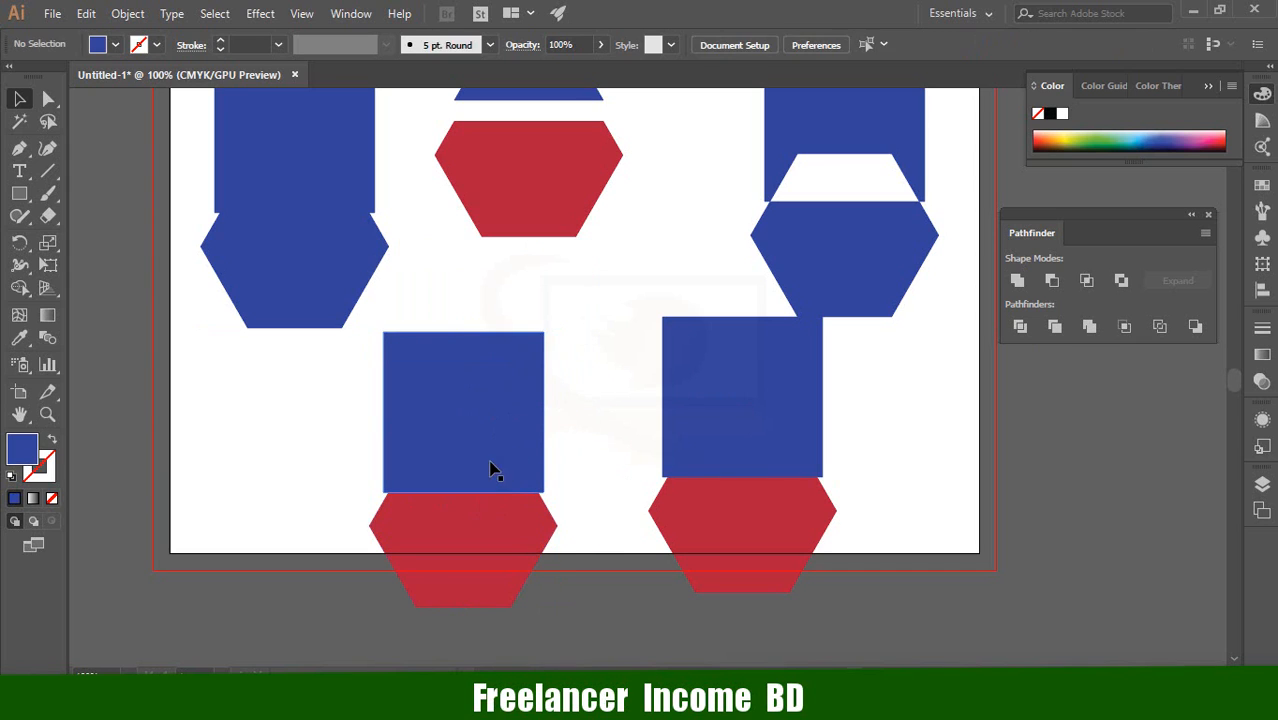
right_click(475, 402)
click(458, 445)
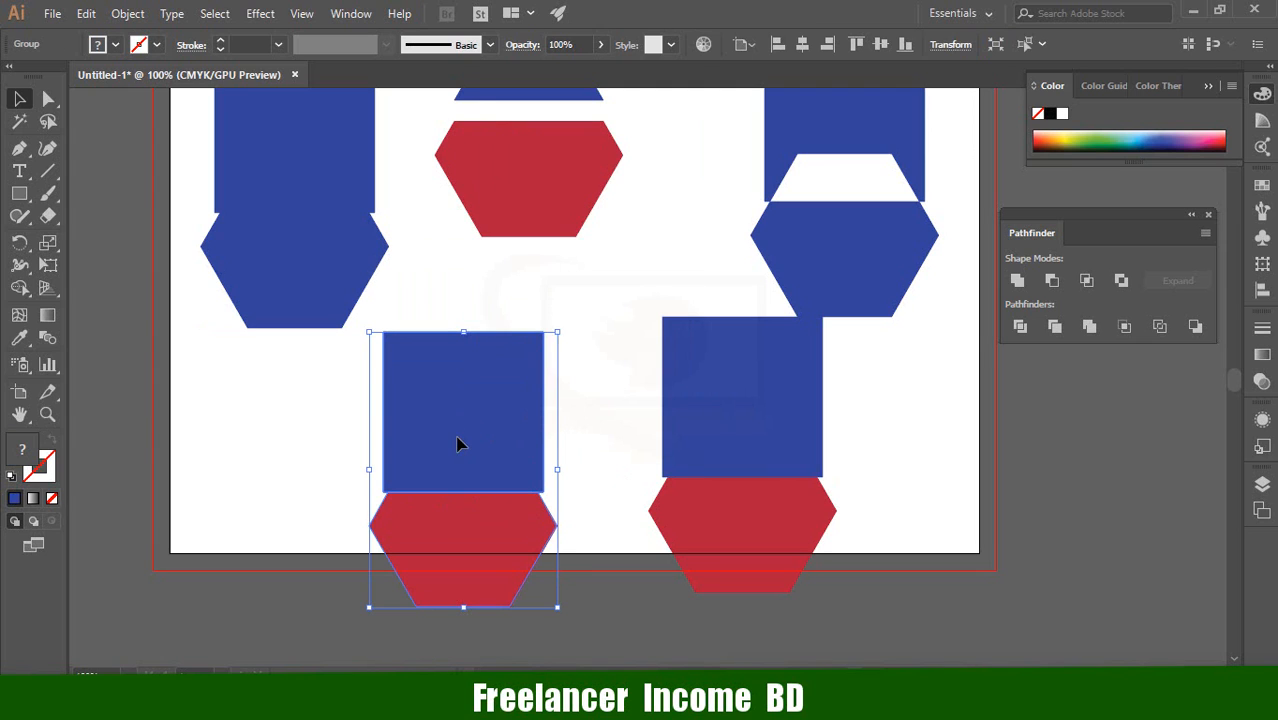
- Ungroup the trimmed pair and pull the cut red hexagon and the blue square apart
right_click(458, 445)
click(522, 303)
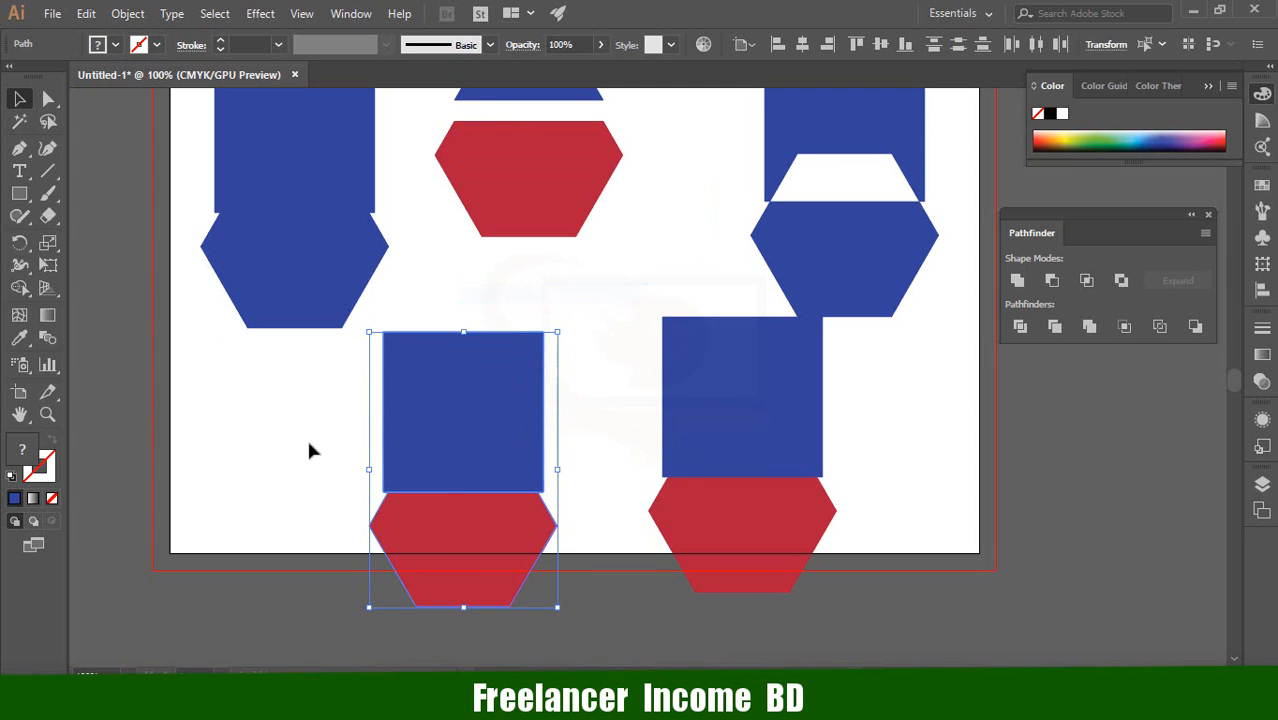
click(337, 519)
drag(458, 530, 288, 544)
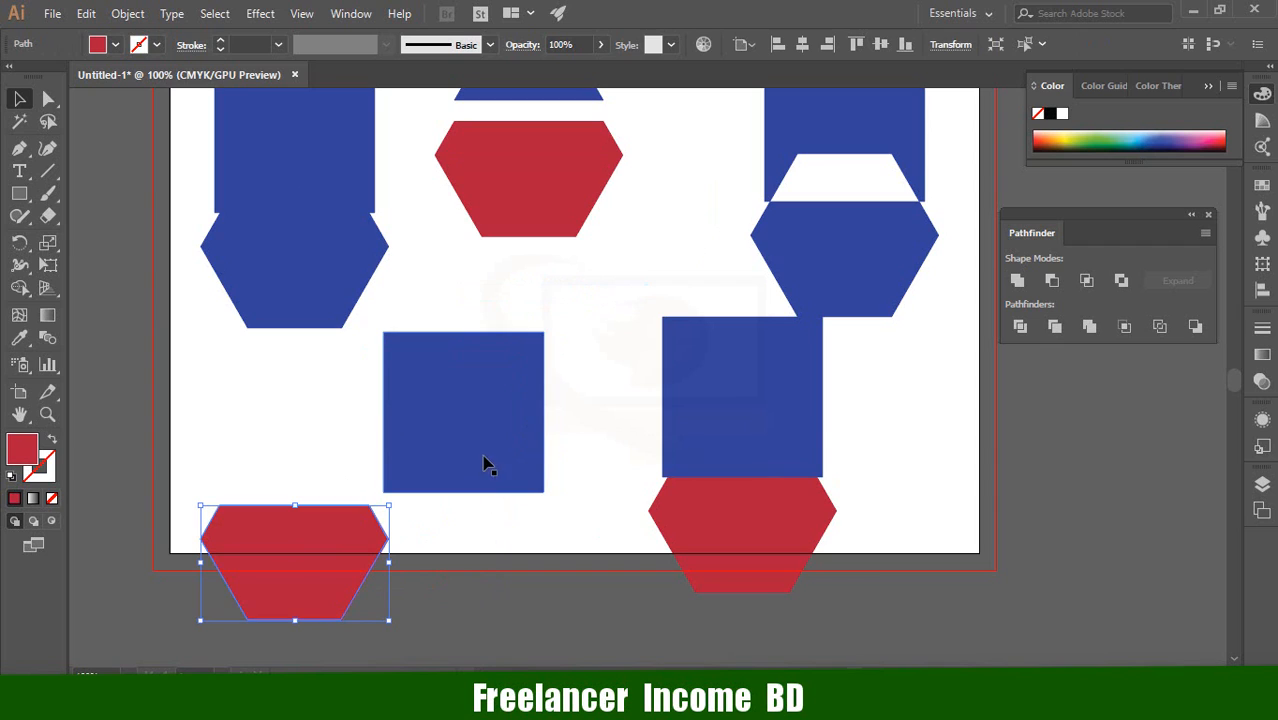
drag(488, 463, 518, 400)
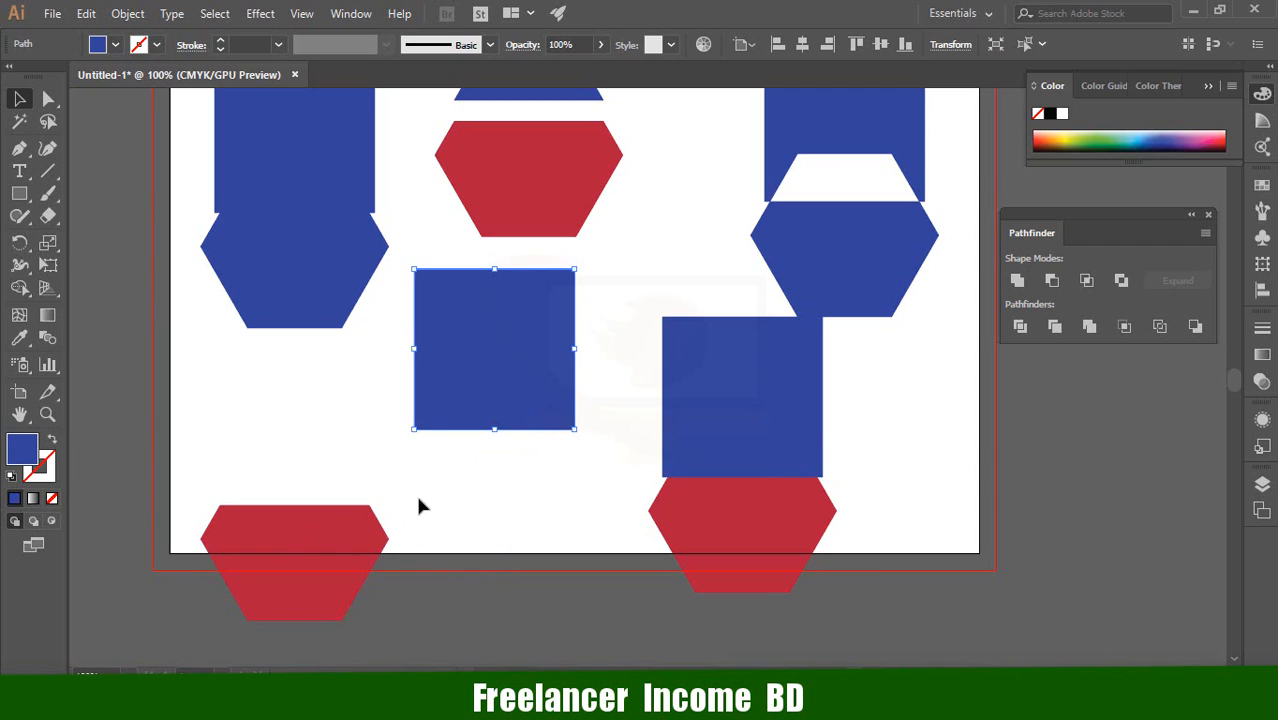
- Delete the separated blue square and cut red hexagon on the lower left of the artboard
scroll(350, 504, up, 1)
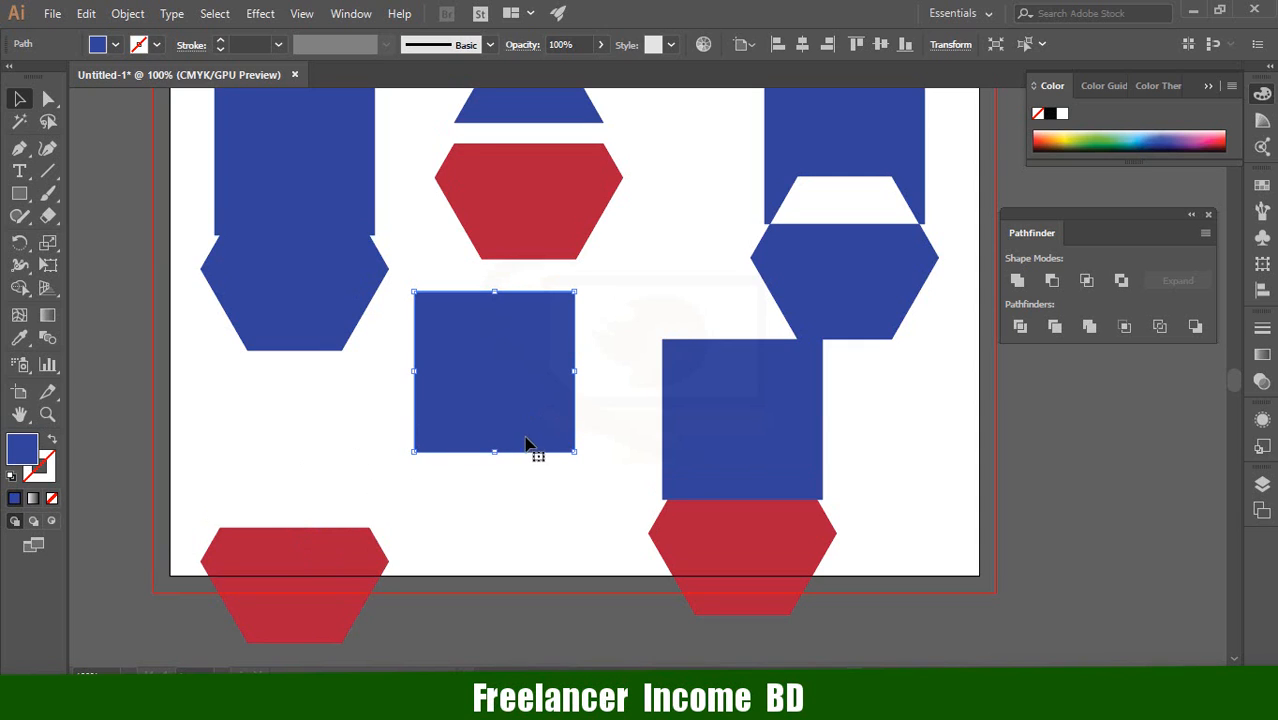
drag(600, 382, 293, 595)
key(Delete)
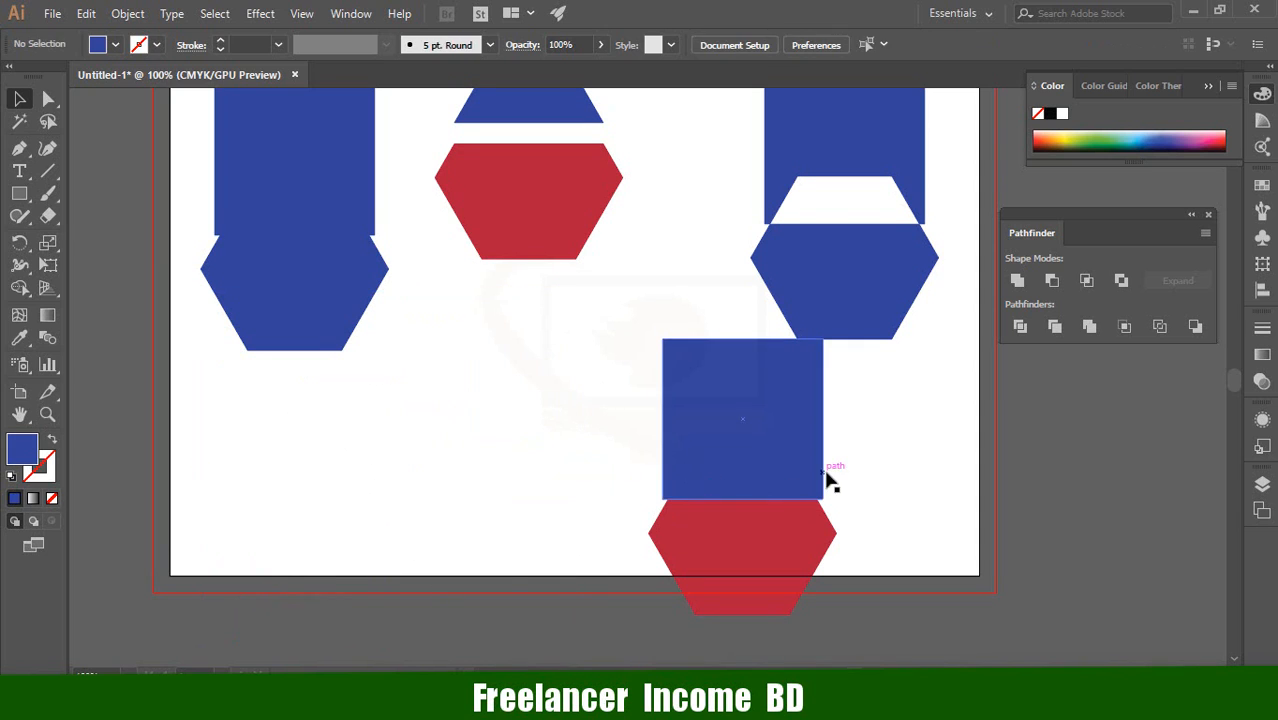
- Place a copy of the lower-right square-and-hexagon pair to its left and apply Merge to the copy
drag(642, 451, 450, 564)
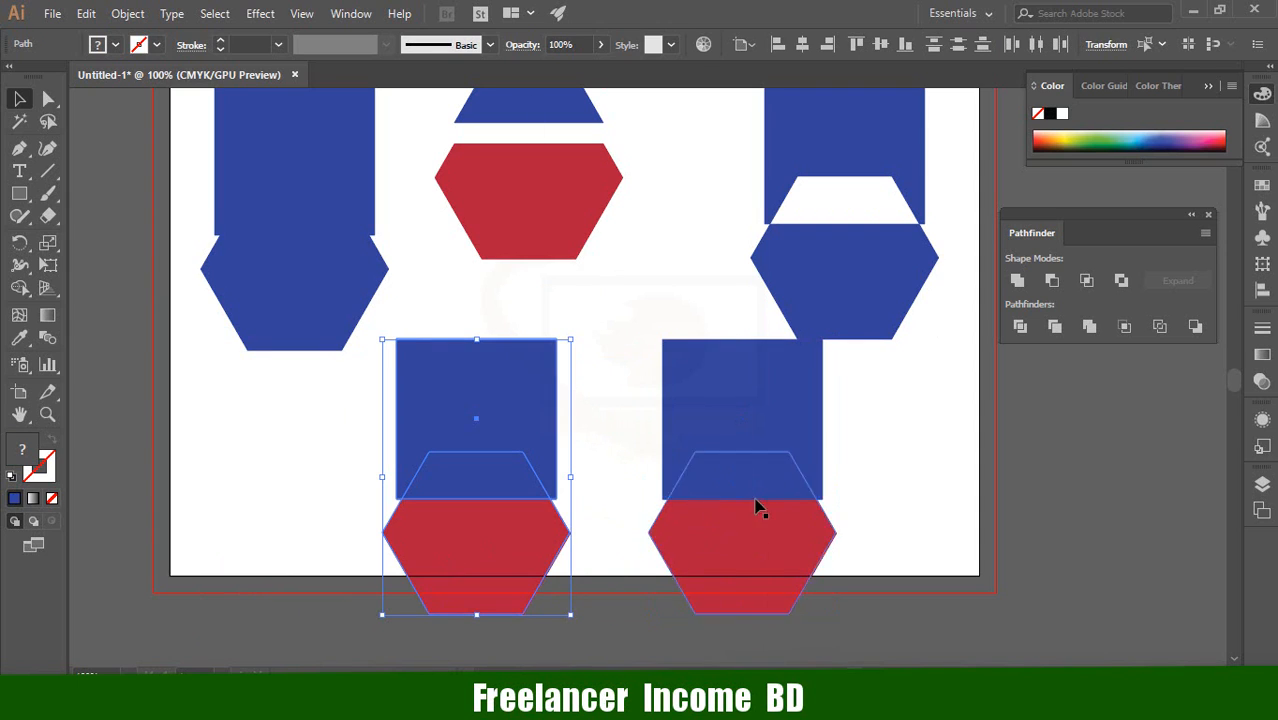
click(1094, 327)
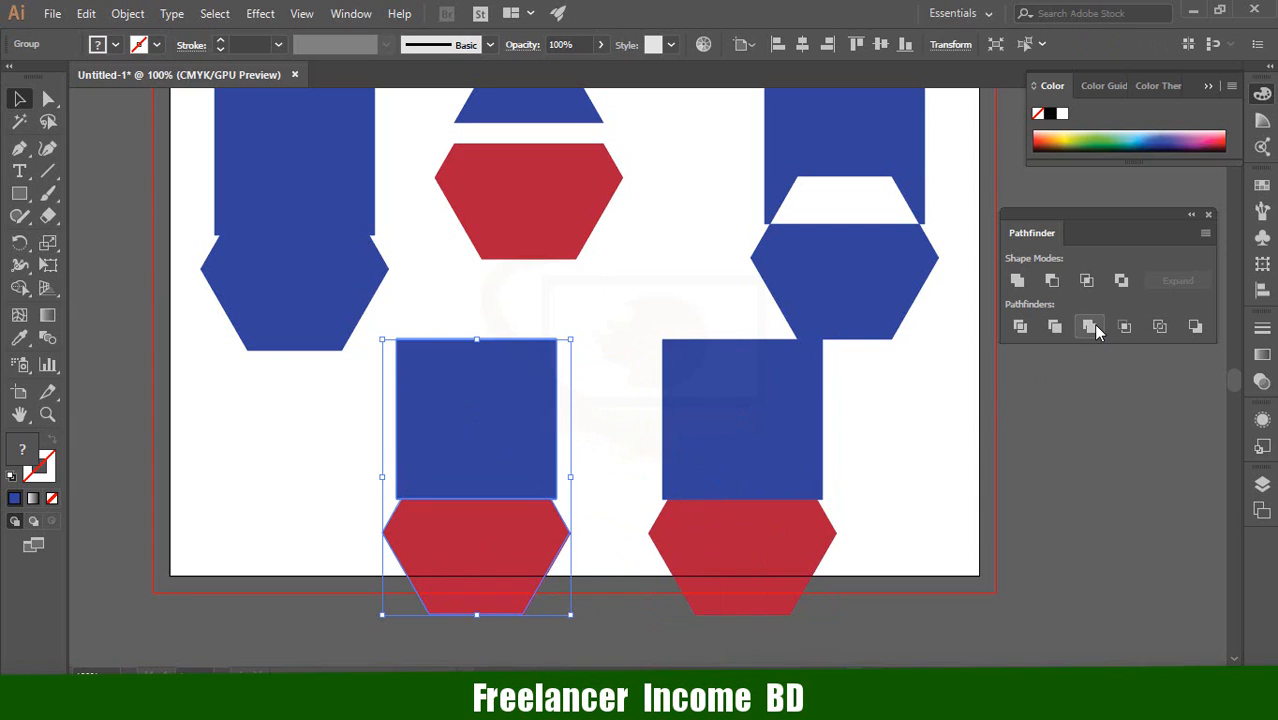
click(963, 452)
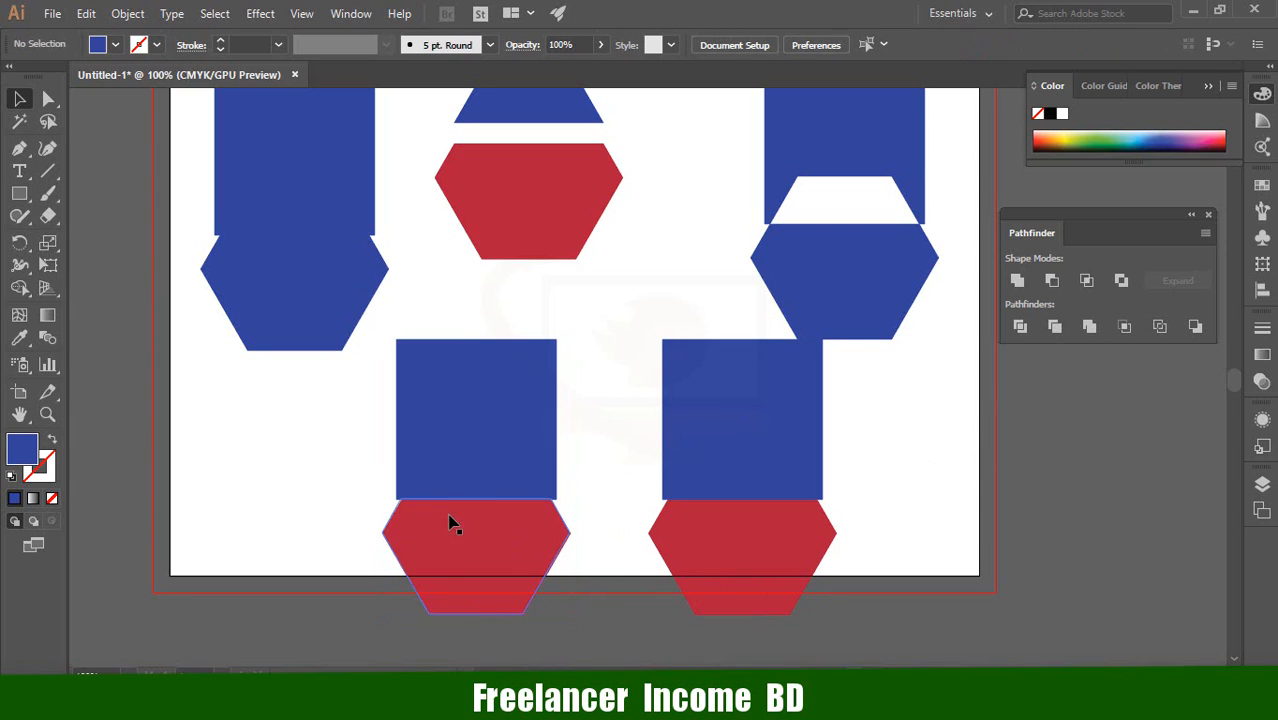
- Shift the merged pair slightly down, ungroup it and pull its blue square away to the left
drag(468, 421, 462, 382)
drag(474, 479, 474, 553)
right_click(483, 419)
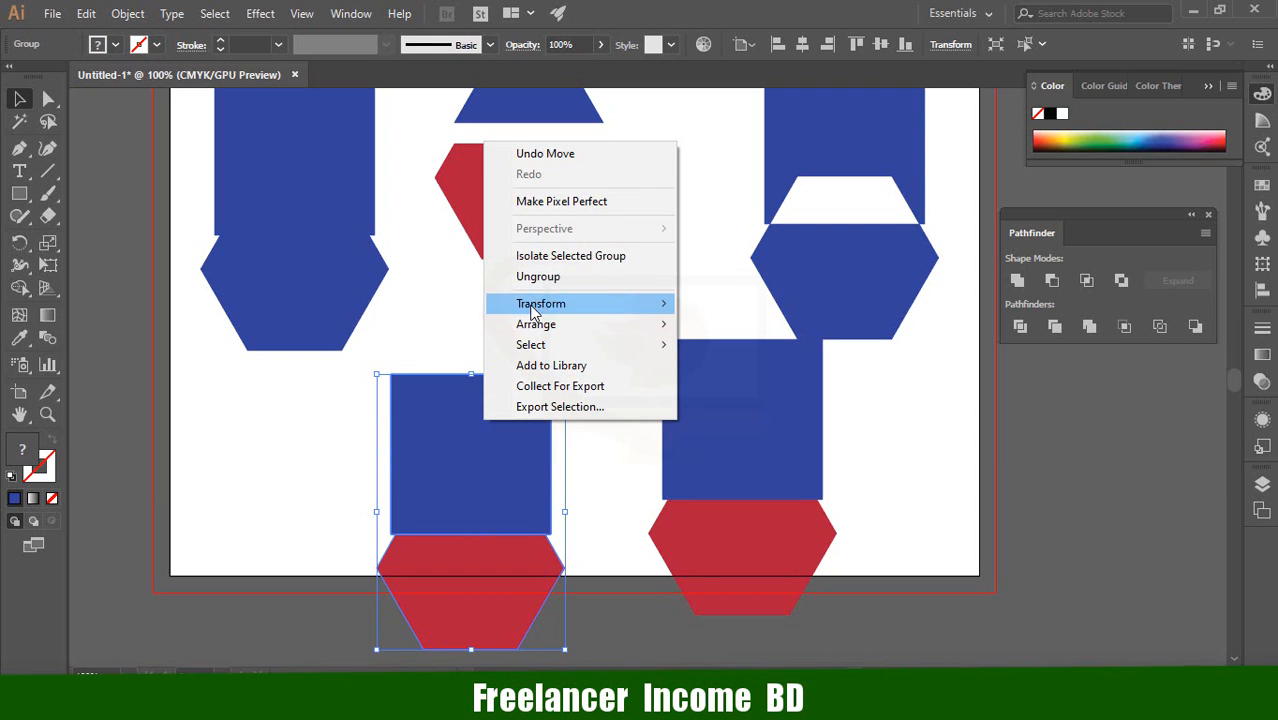
click(516, 276)
click(252, 470)
drag(471, 456, 294, 496)
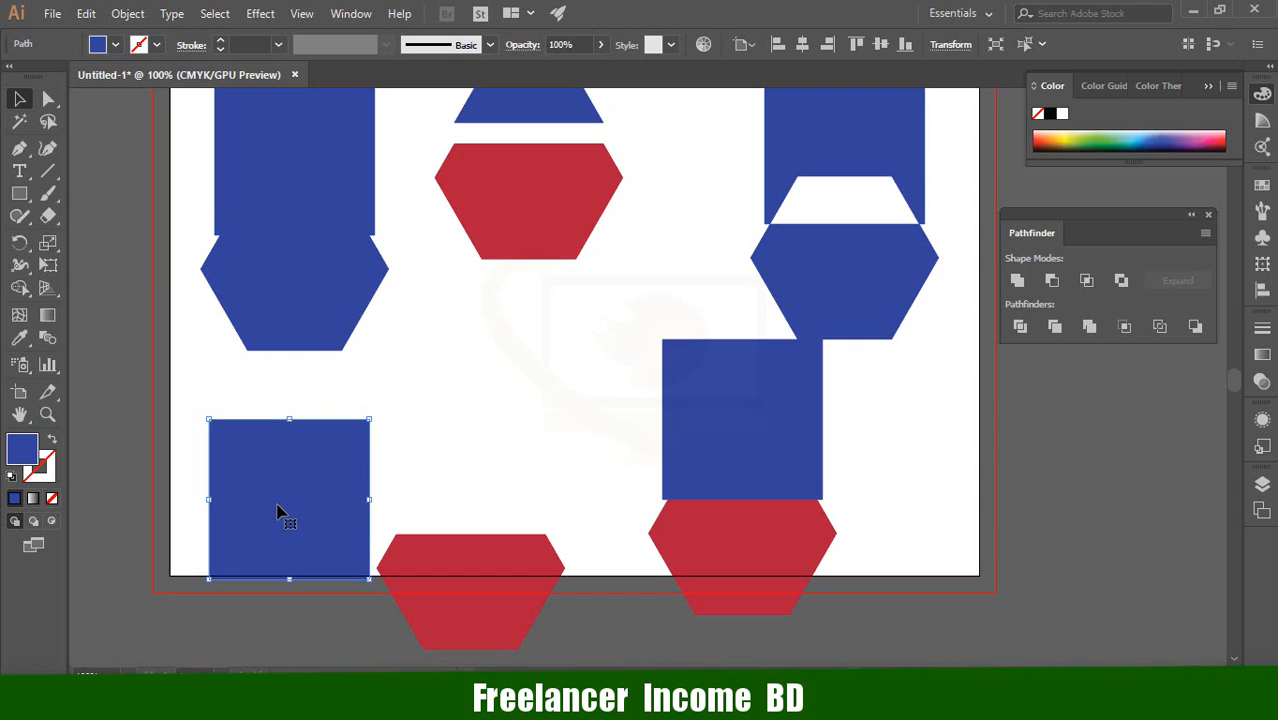
- Put the blue square back above the red hexagon, and undo the hexagon's shift and the ungrouping of the pair
drag(280, 512, 462, 468)
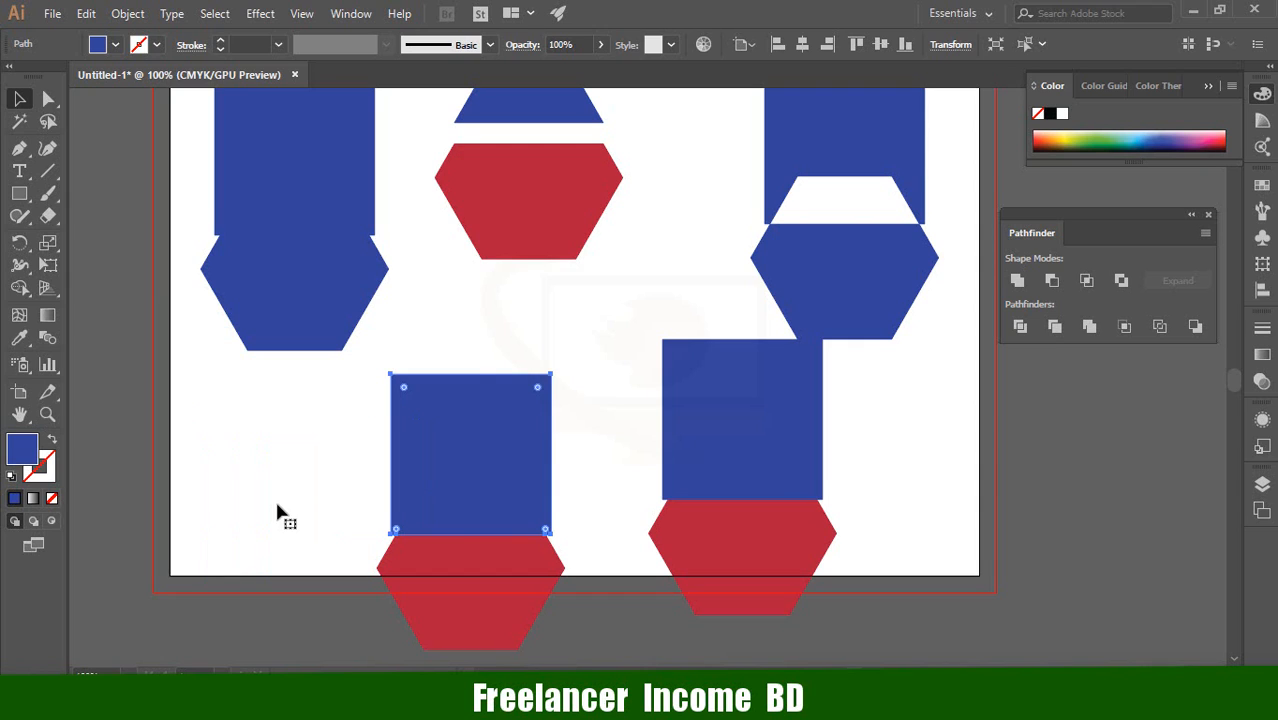
click(313, 510)
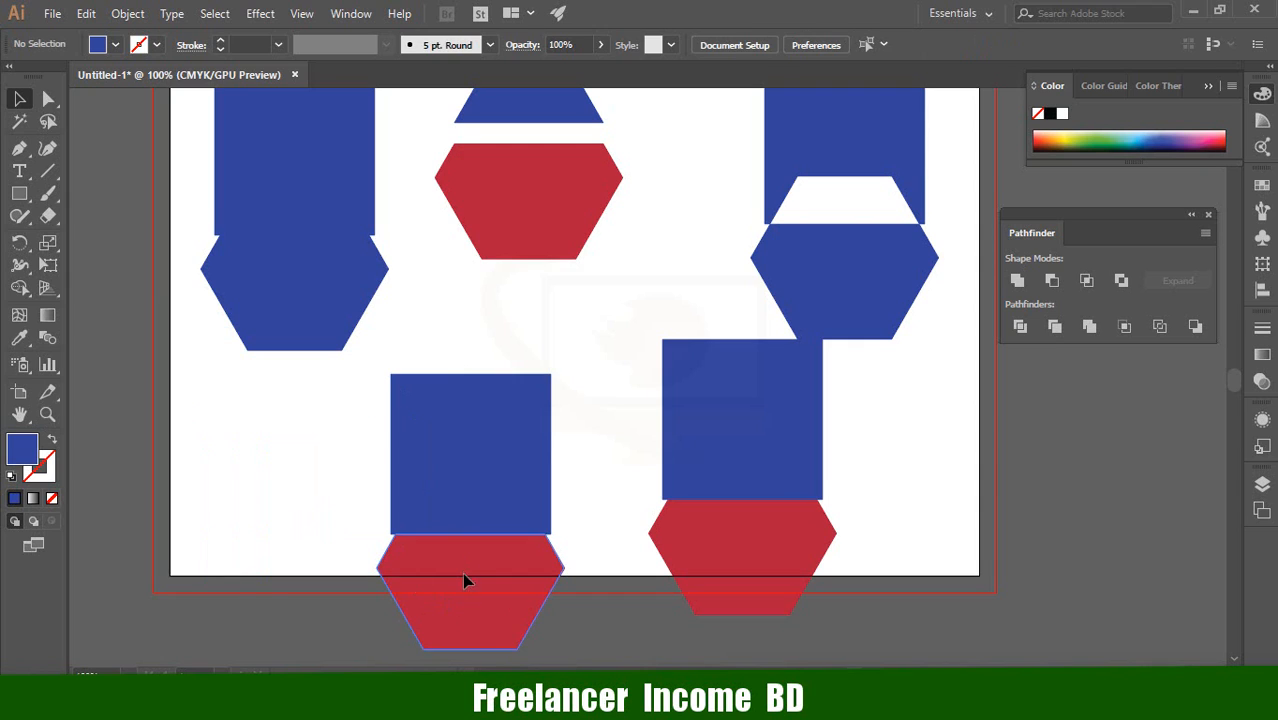
drag(464, 572, 324, 586)
key(ctrl+z)
key(ctrl+z)
key(ctrl+z)
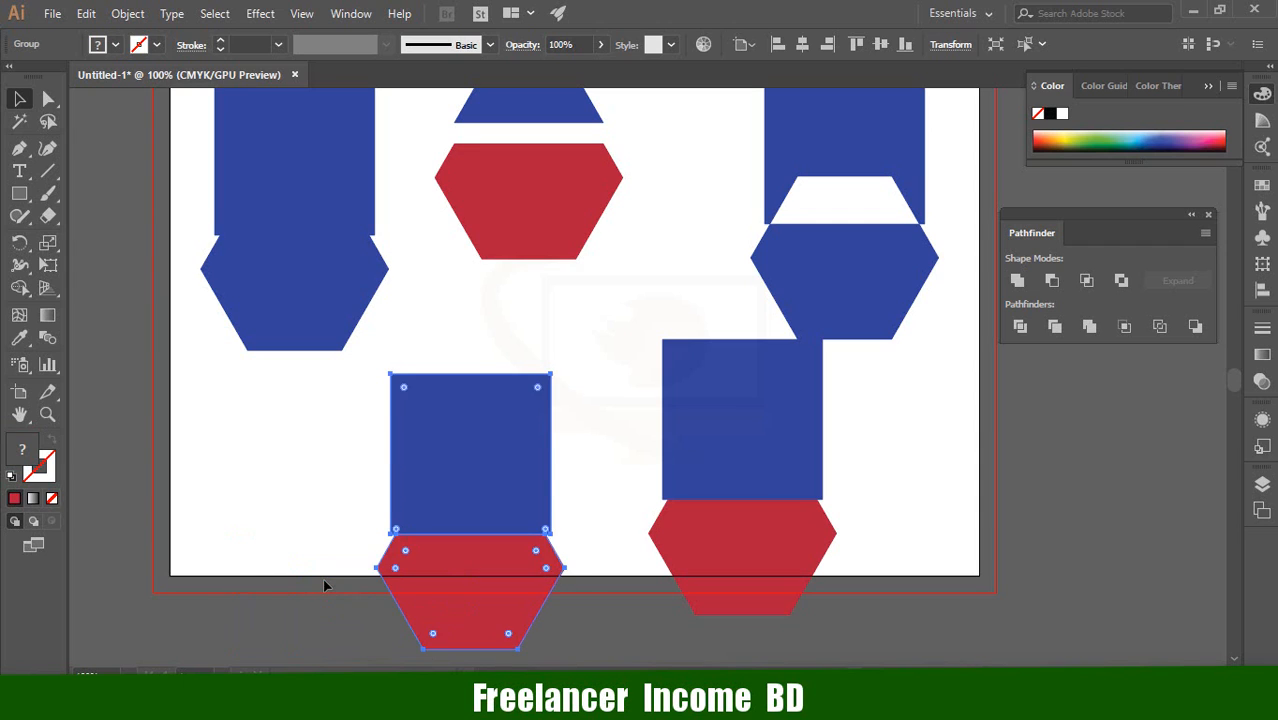
- Delete the merged pair and place a fresh copy of the lower-right square-and-hexagon pair in its area
click(322, 578)
drag(453, 522, 368, 562)
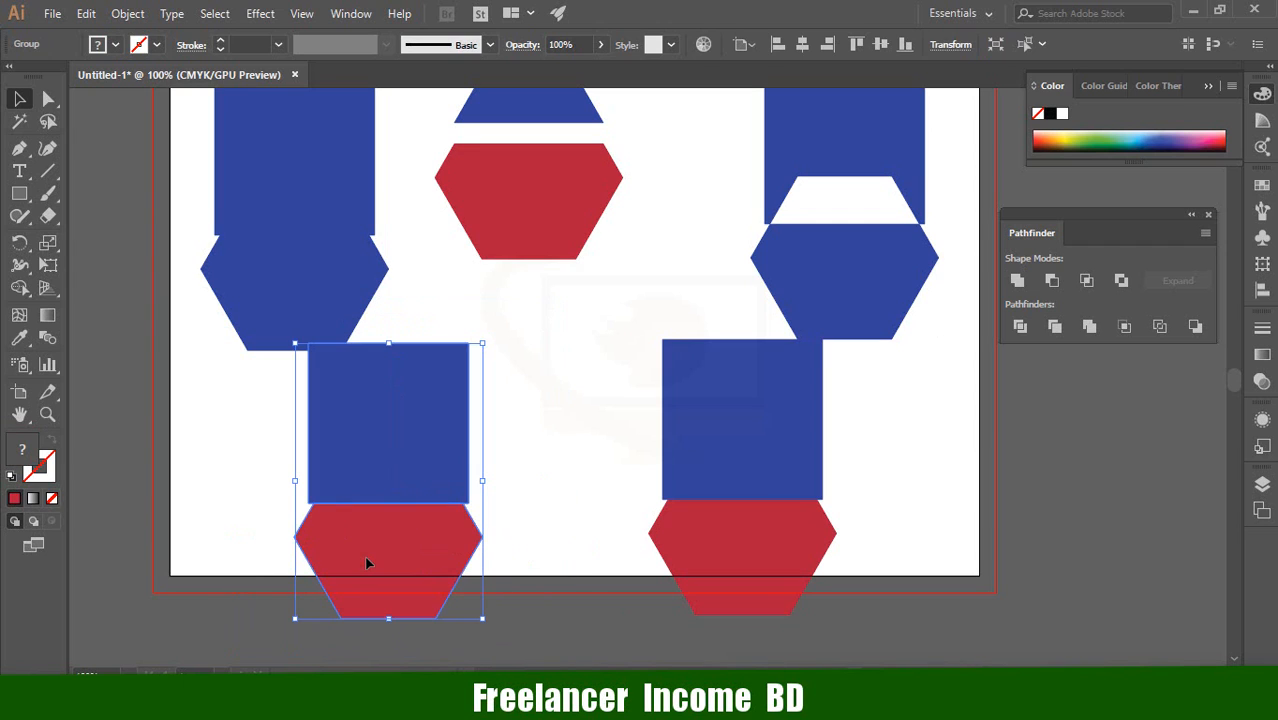
key(Delete)
drag(568, 367, 390, 552)
click(591, 489)
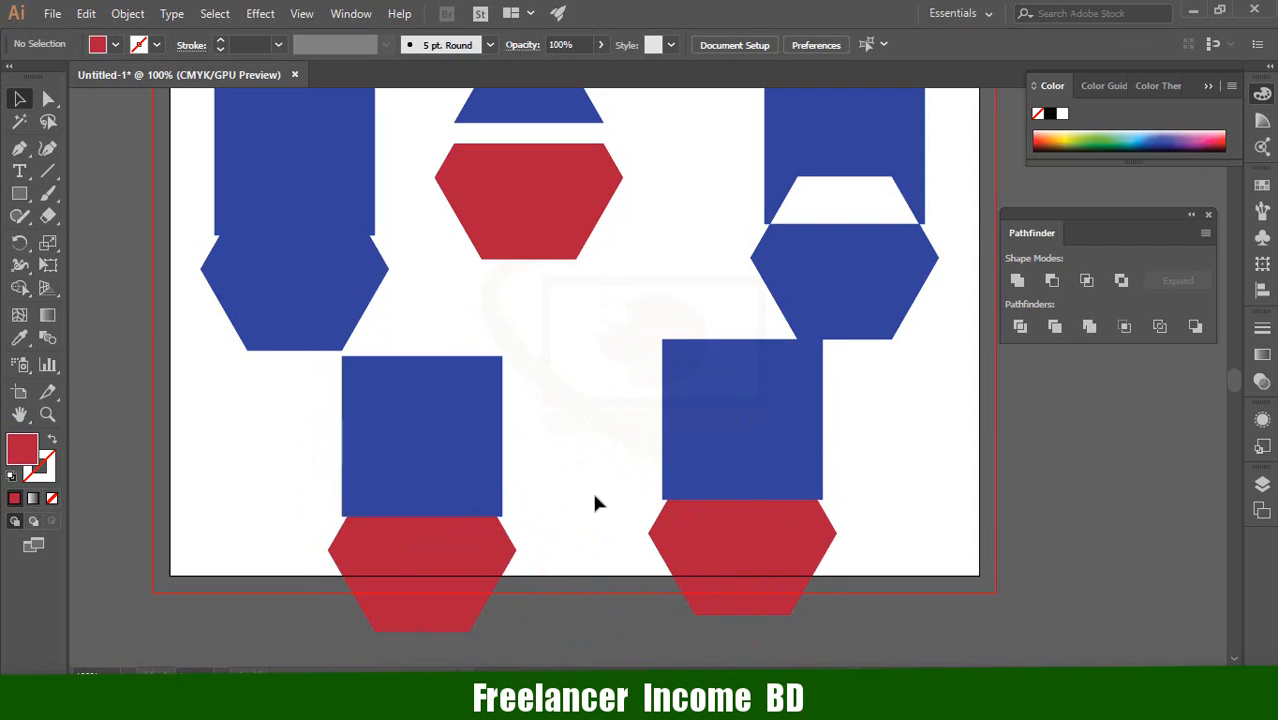
- Bring the red hexagon of the lower-left pair to the front of its blue square
right_click(462, 551)
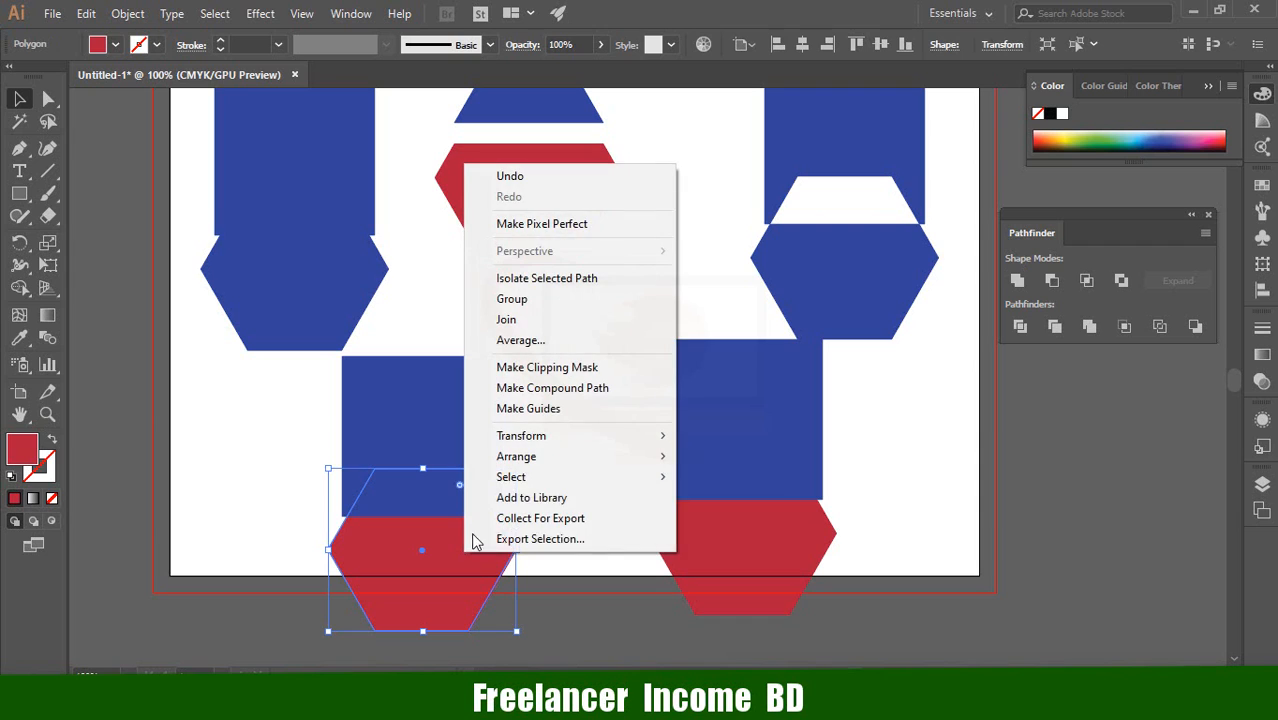
mouse_move(530, 456)
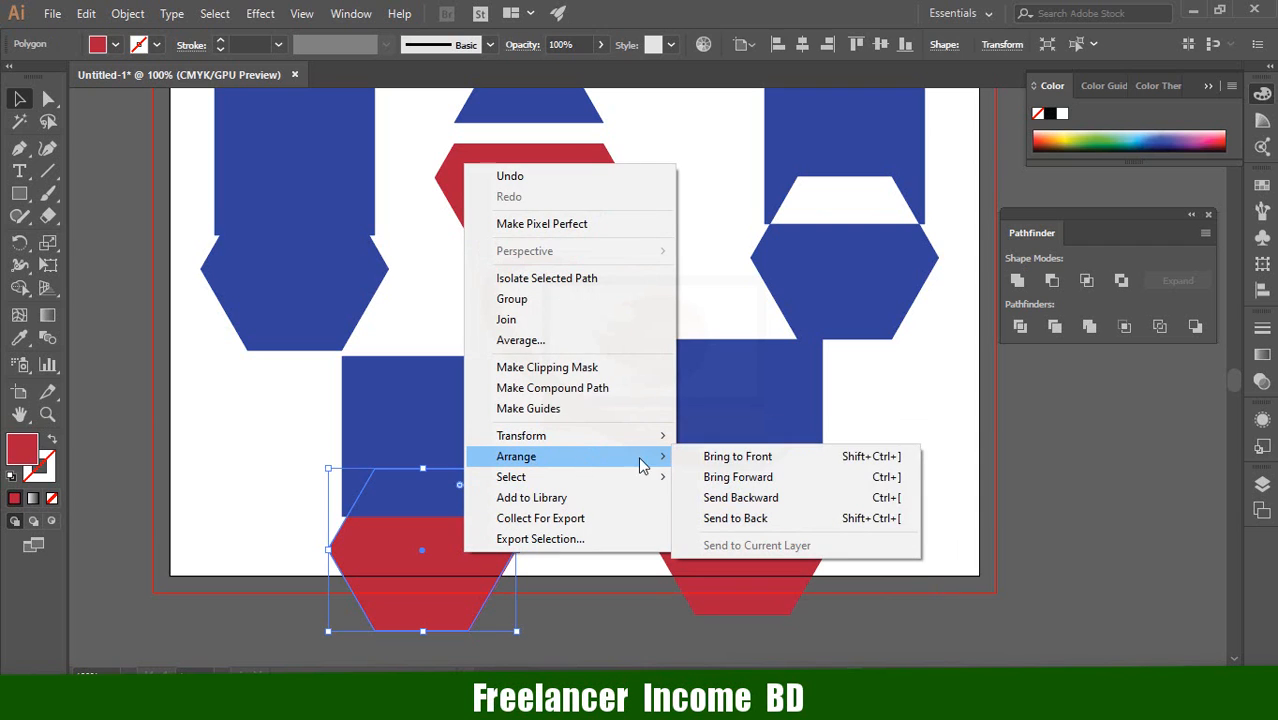
click(722, 456)
click(579, 476)
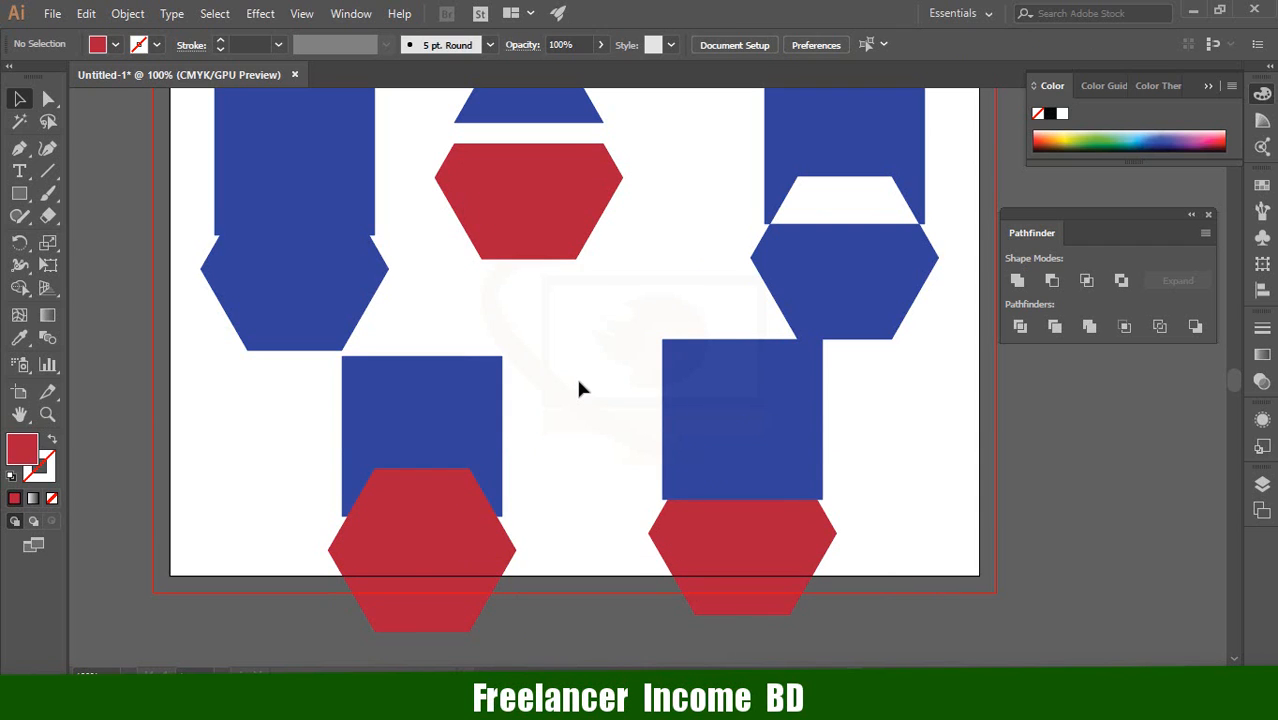
- Apply Merge to the lower-left pair with the red hexagon in front
drag(567, 404, 437, 559)
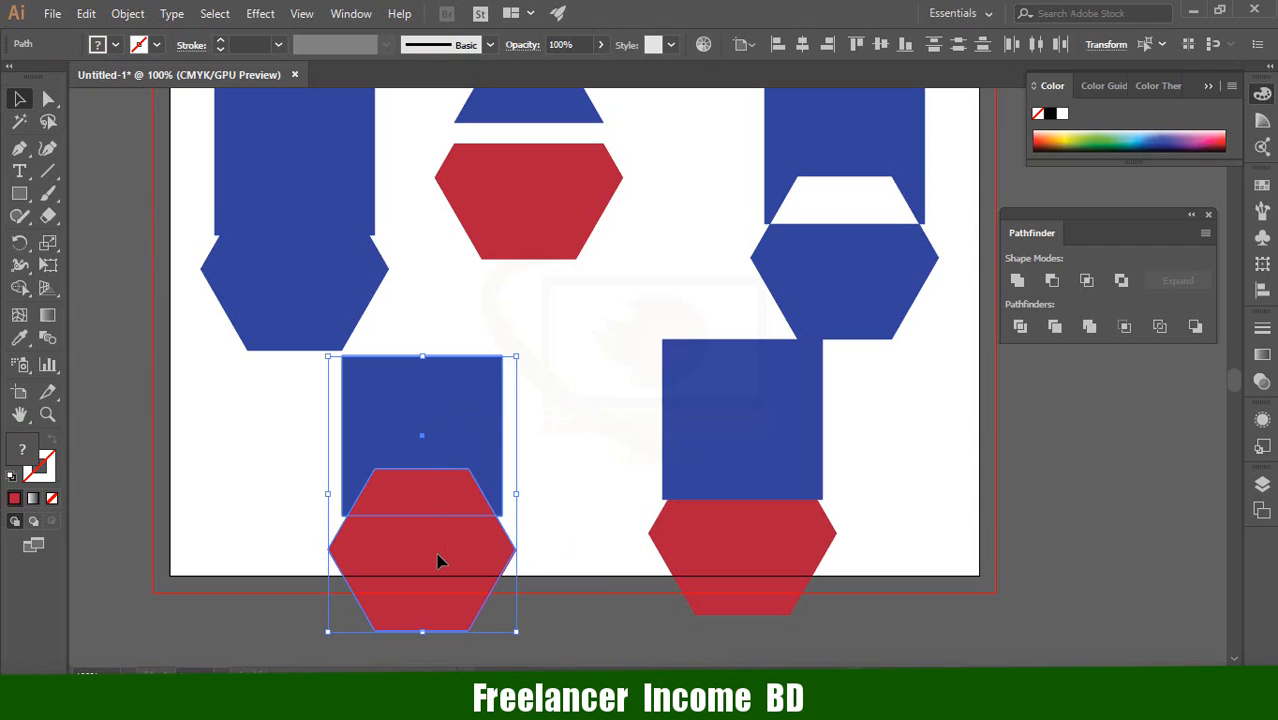
click(1090, 327)
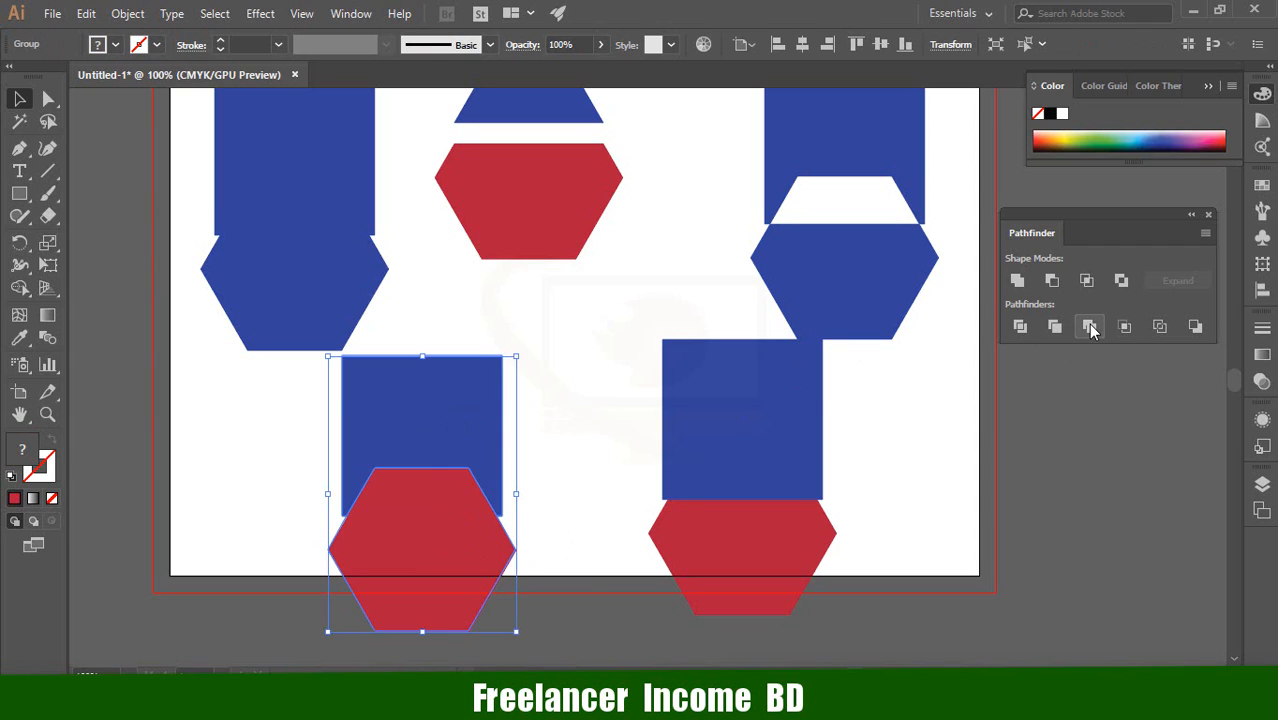
click(579, 434)
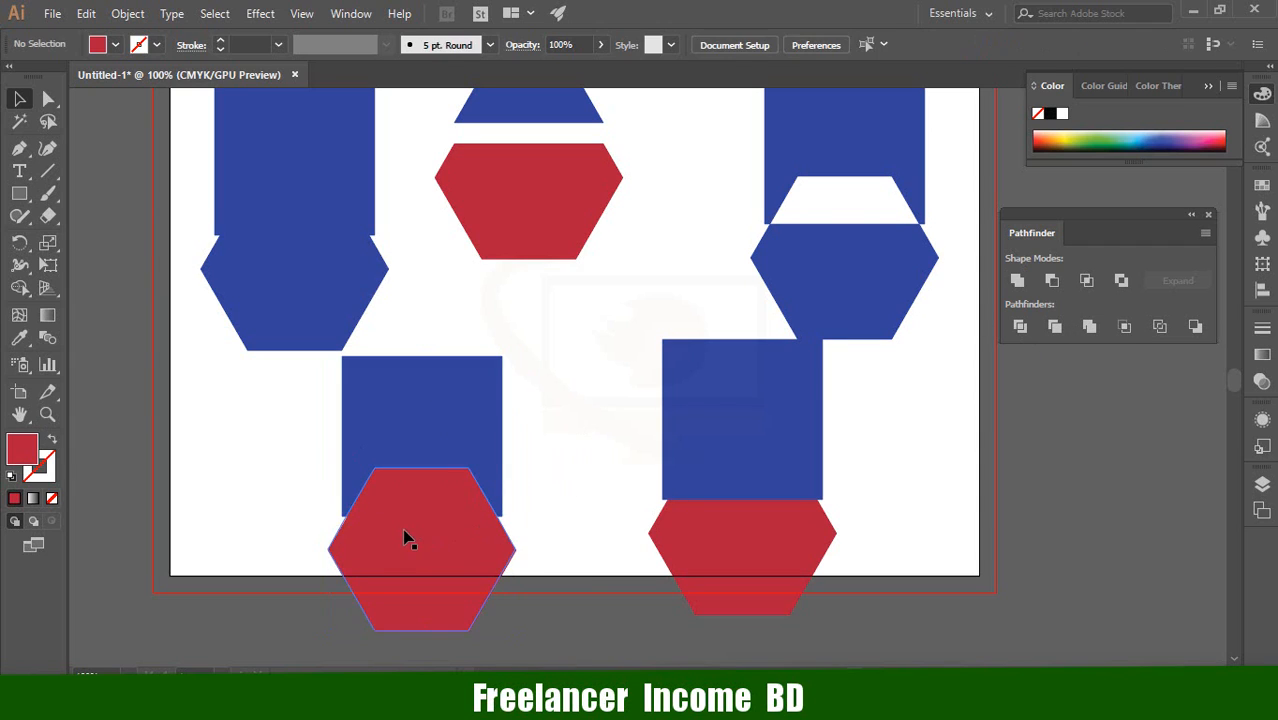
- Undo the Merge on the lower-left pair and select its red hexagon on its own
click(404, 530)
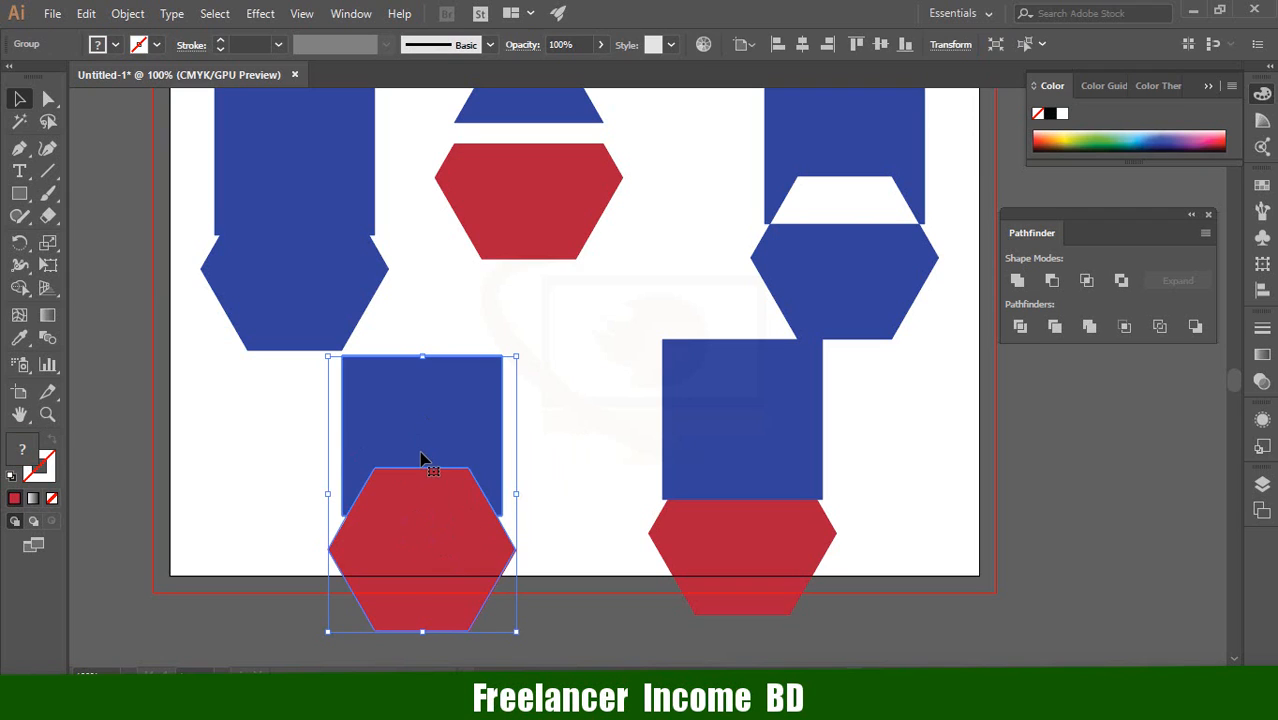
key(a)
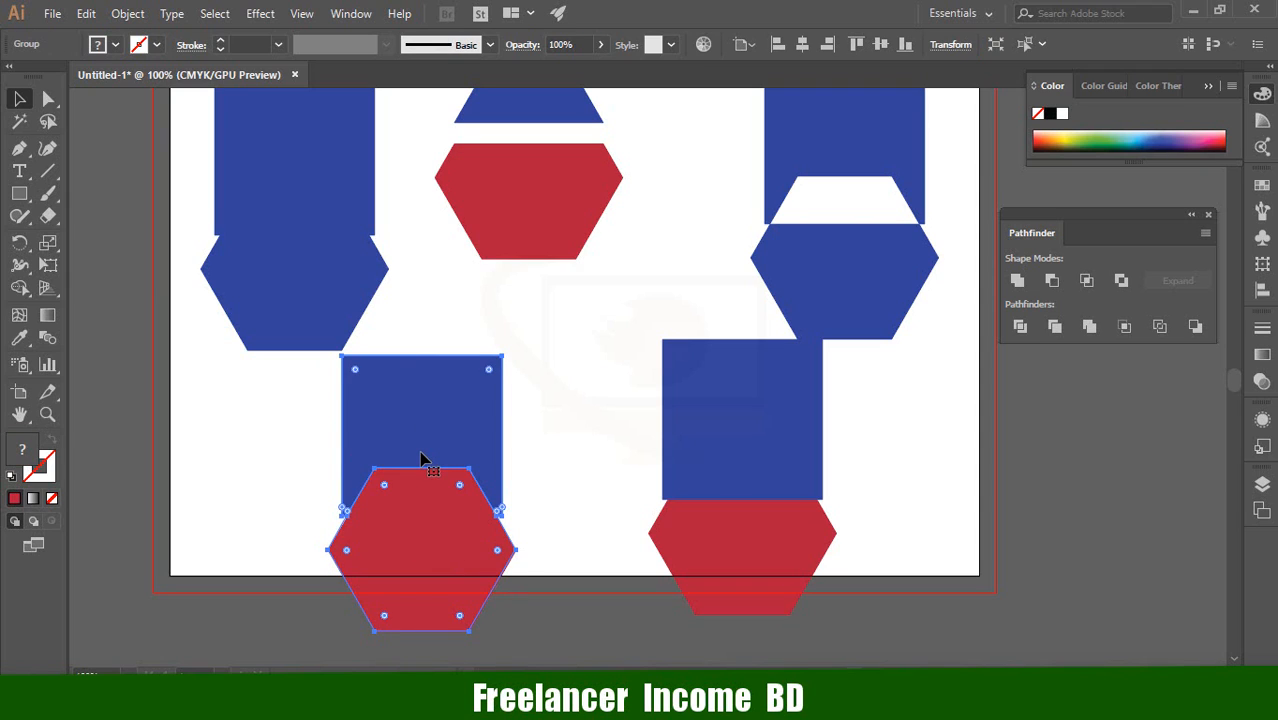
key(ctrl+shift+g)
click(570, 440)
click(430, 575)
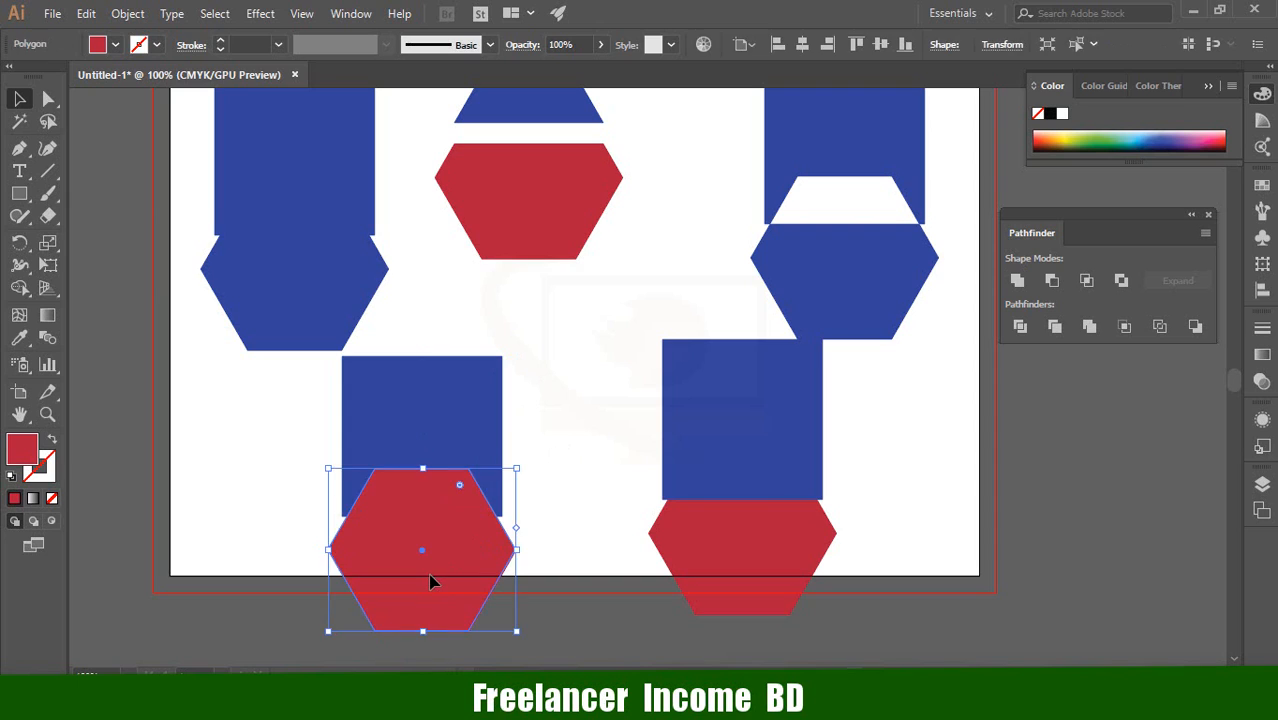
- Apply Trim to the lower-left pair and move the trimmed group down and further left
click(560, 385)
drag(564, 373, 360, 600)
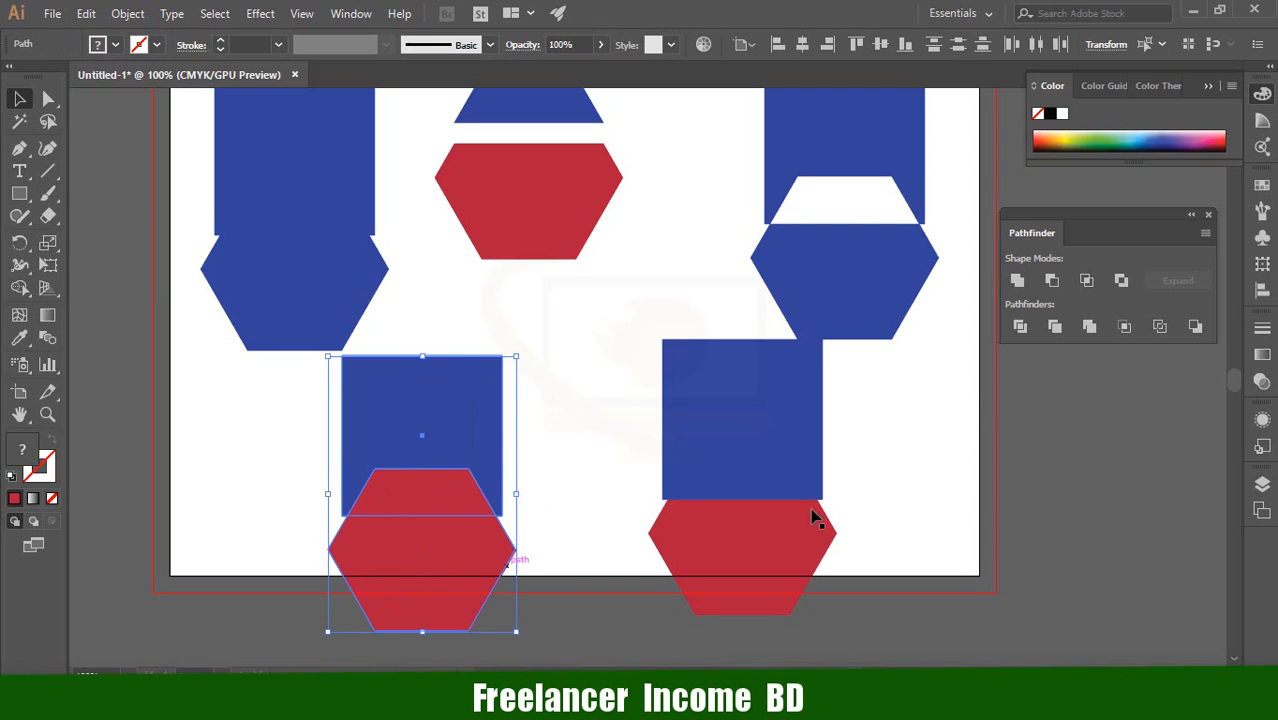
click(1046, 331)
click(522, 462)
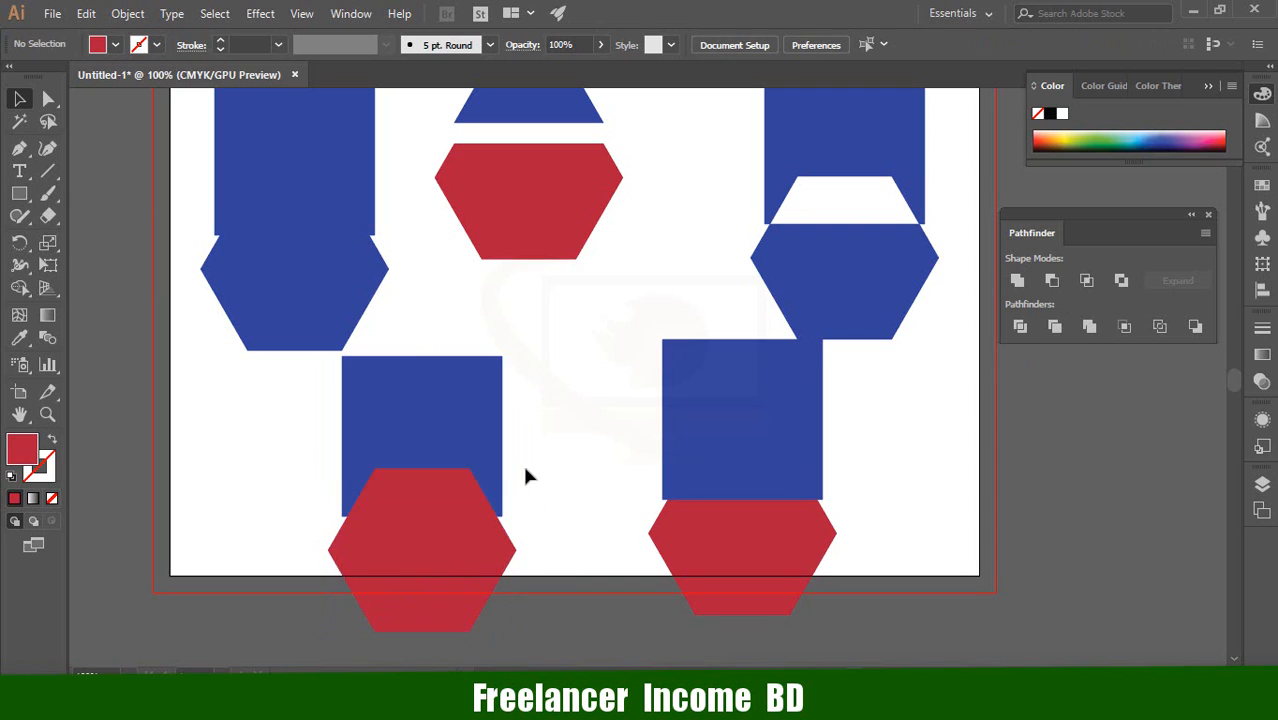
drag(442, 551, 536, 516)
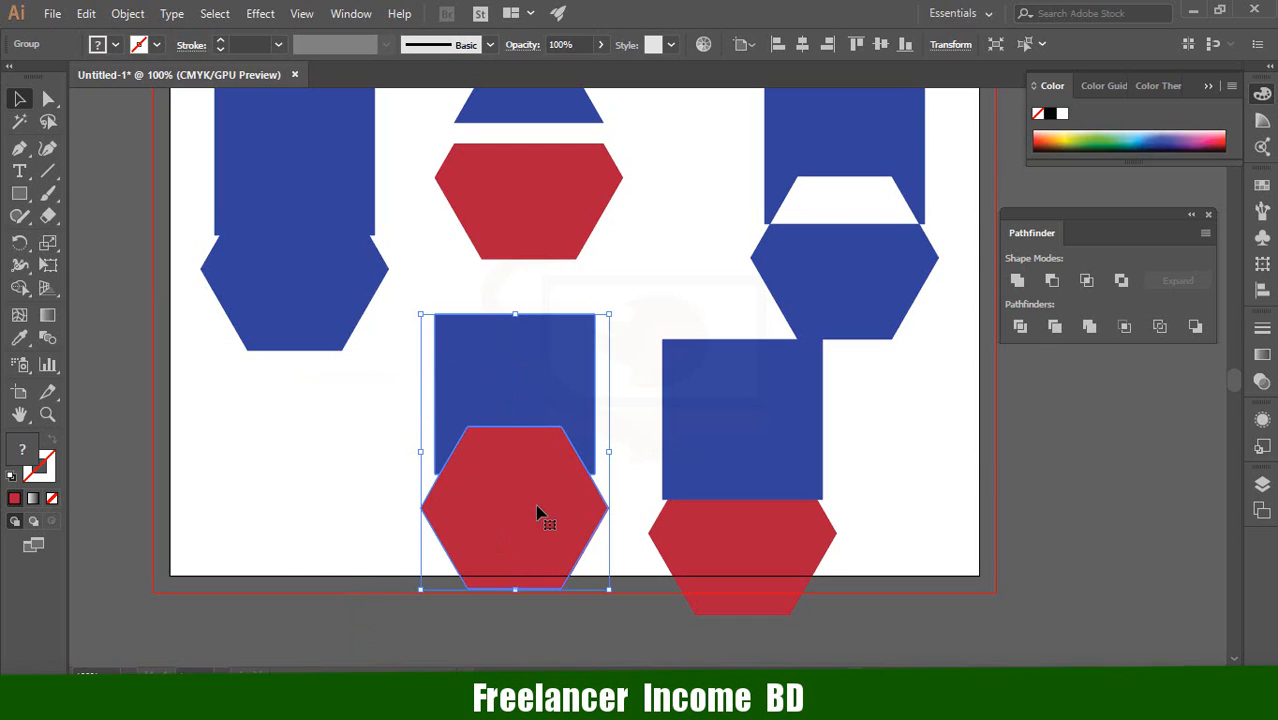
drag(537, 513, 392, 565)
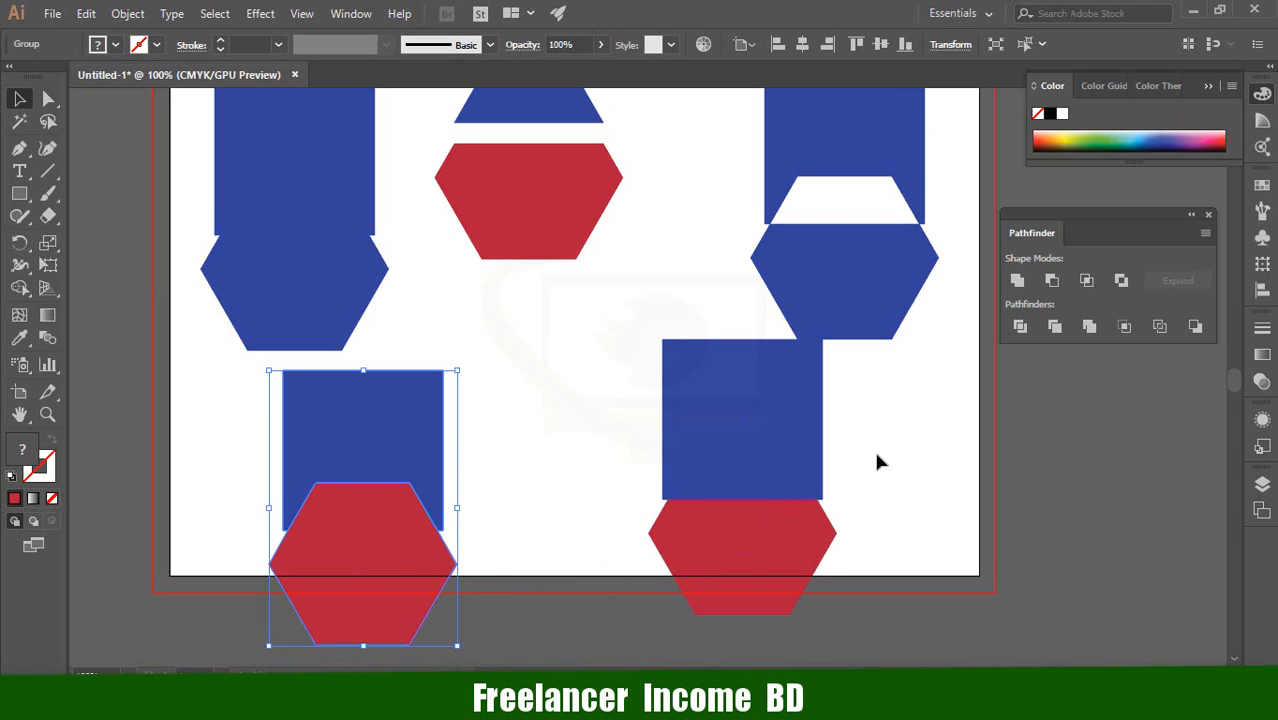
- Move the lower-right square-and-hexagon pair left and slightly down, and apply Crop to keep only the overlapping area
drag(766, 456, 641, 480)
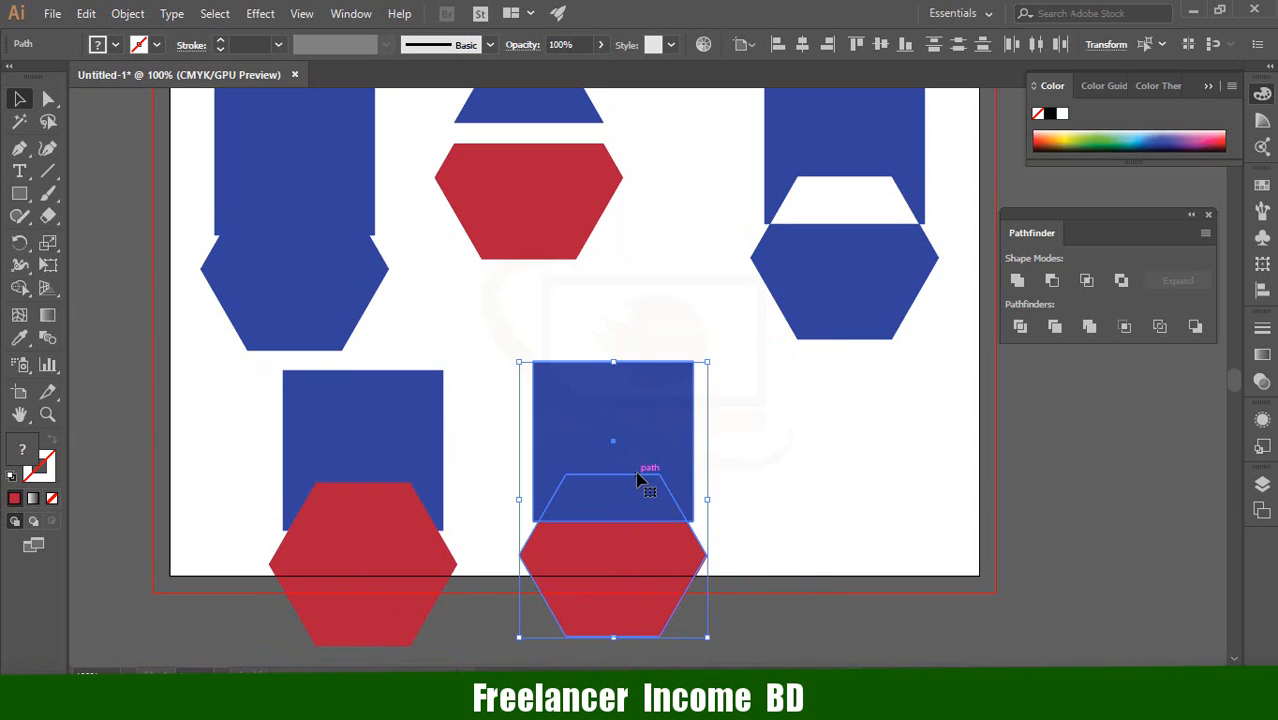
click(1124, 328)
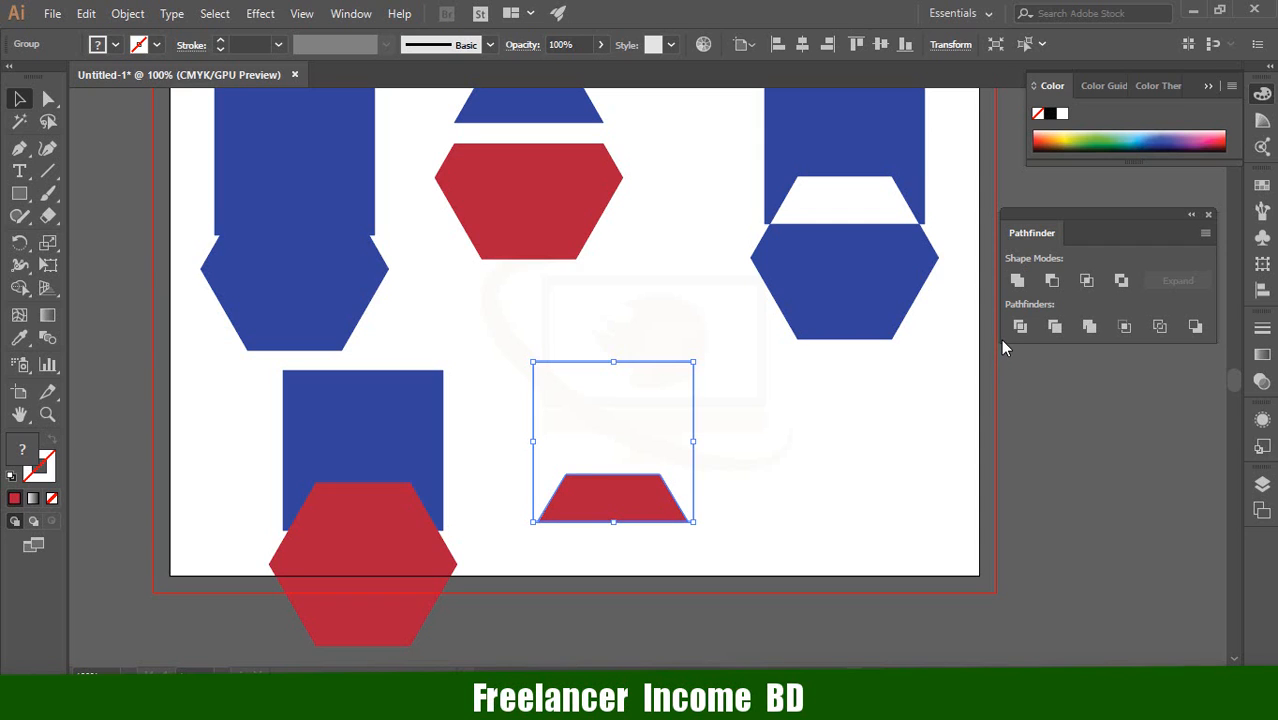
scroll(491, 505, up, 3)
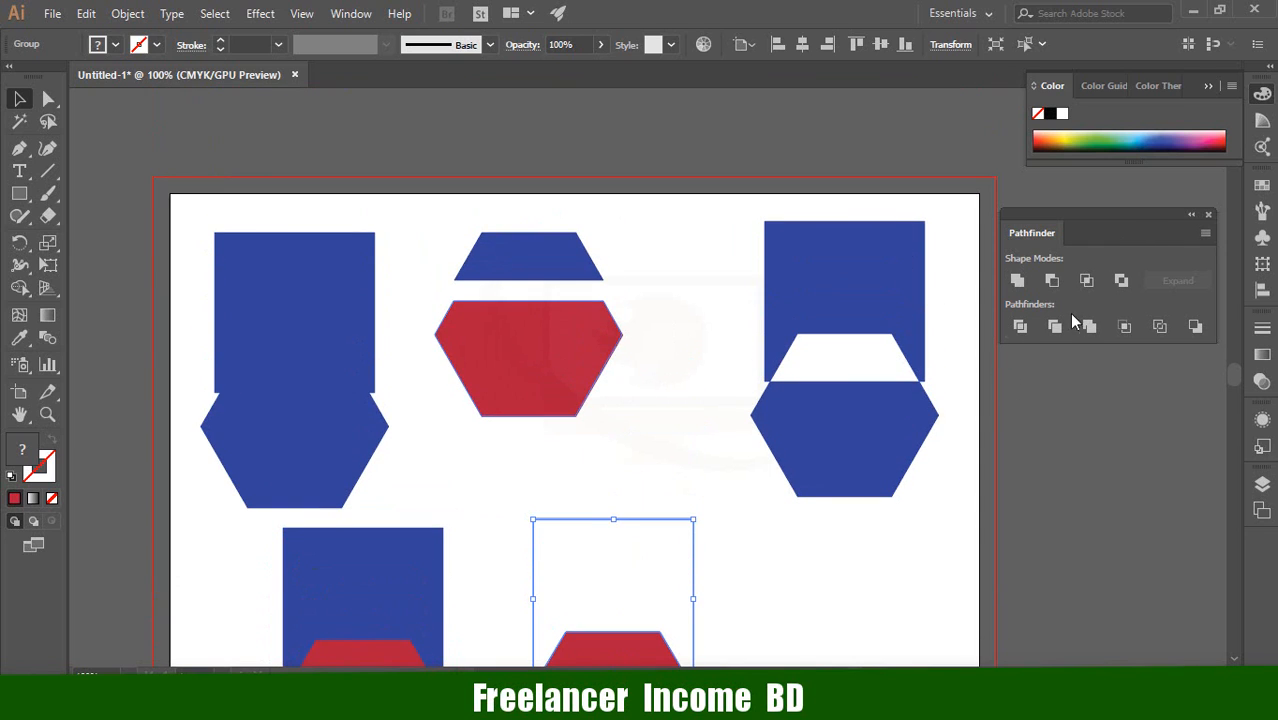